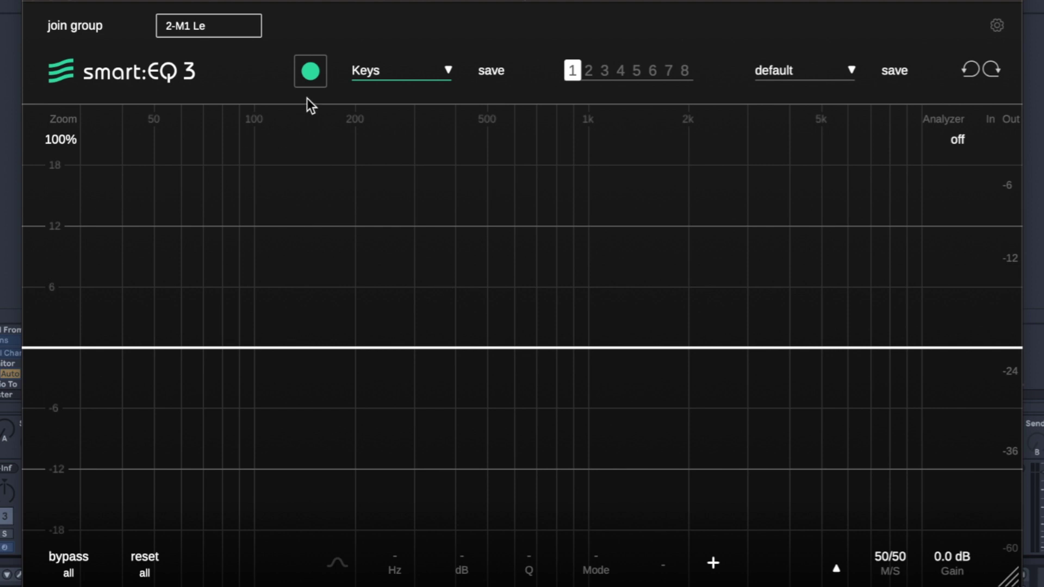
# Have smart:EQ 3 learn the playing keys to build its smart filter curve.
pyautogui.click(310, 73)
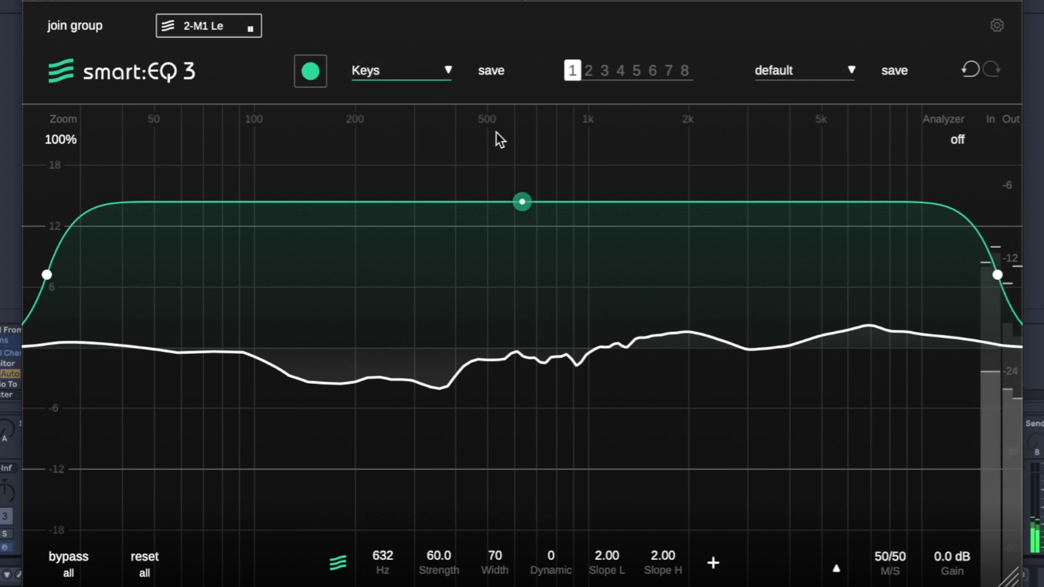
pyautogui.click(410, 81)
pyautogui.click(400, 119)
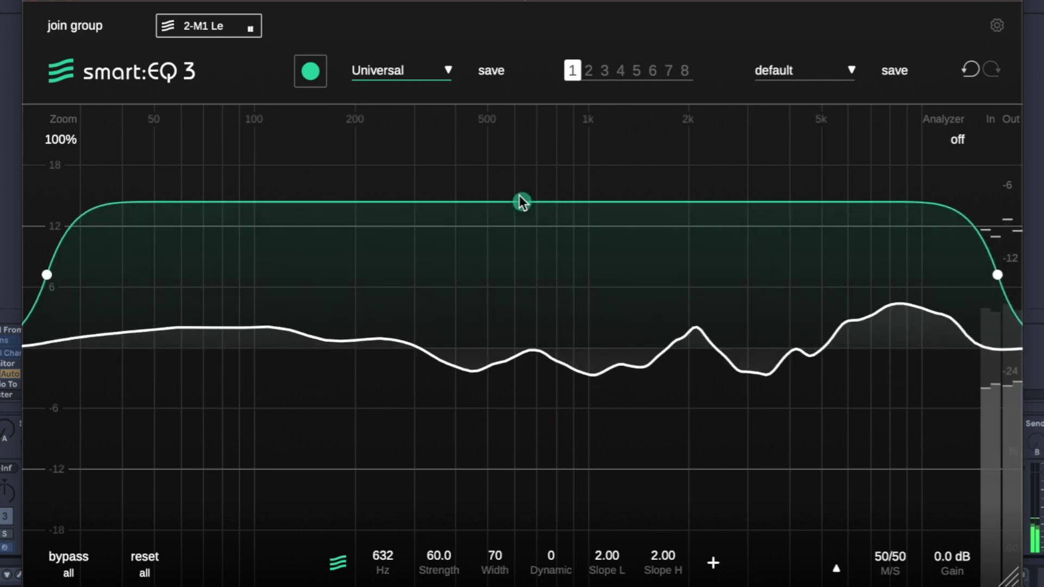
pyautogui.click(409, 143)
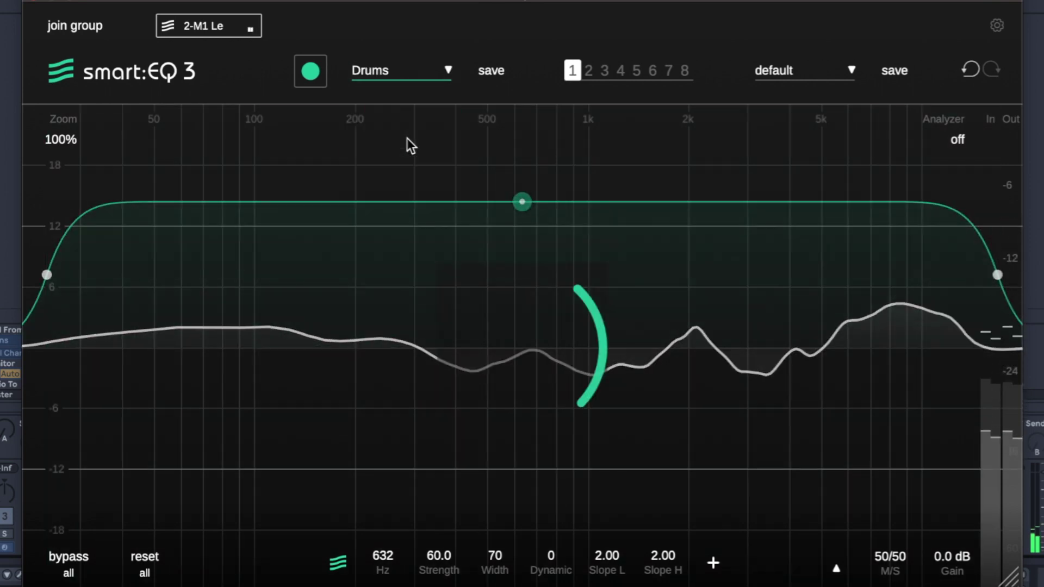
pyautogui.moveTo(431, 201)
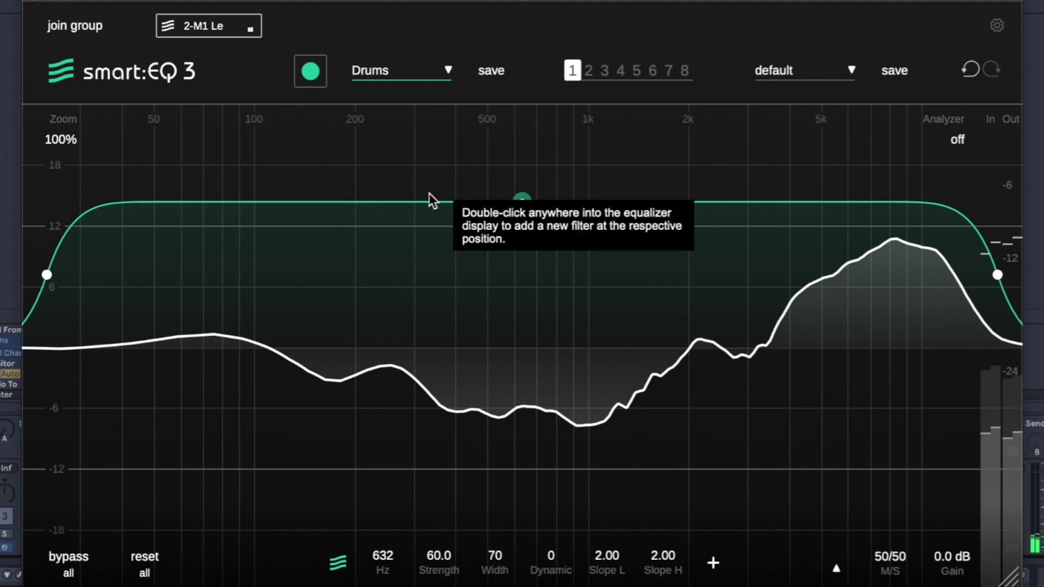
pyautogui.click(400, 73)
pyautogui.click(409, 146)
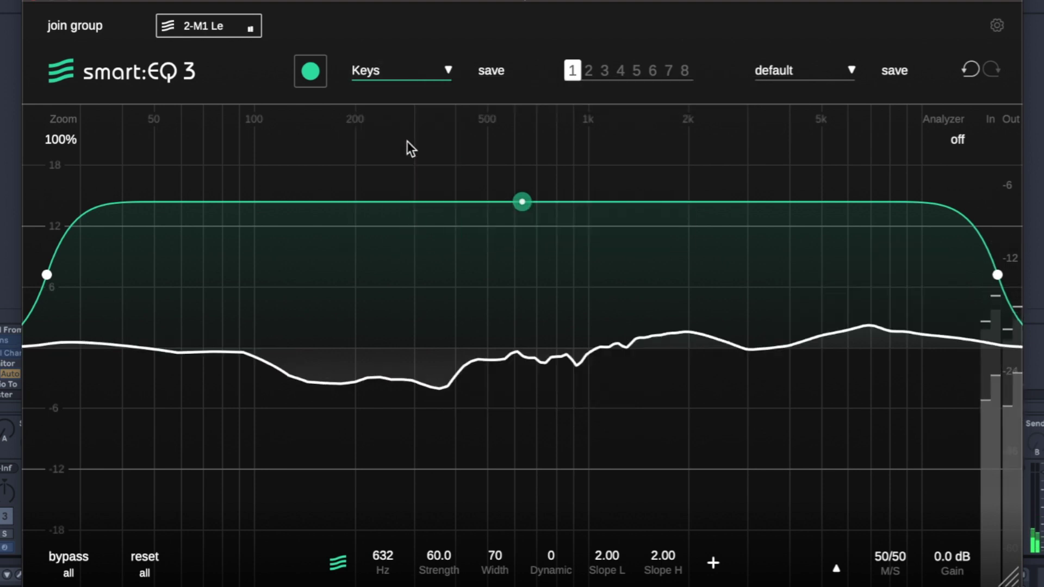
pyautogui.click(434, 75)
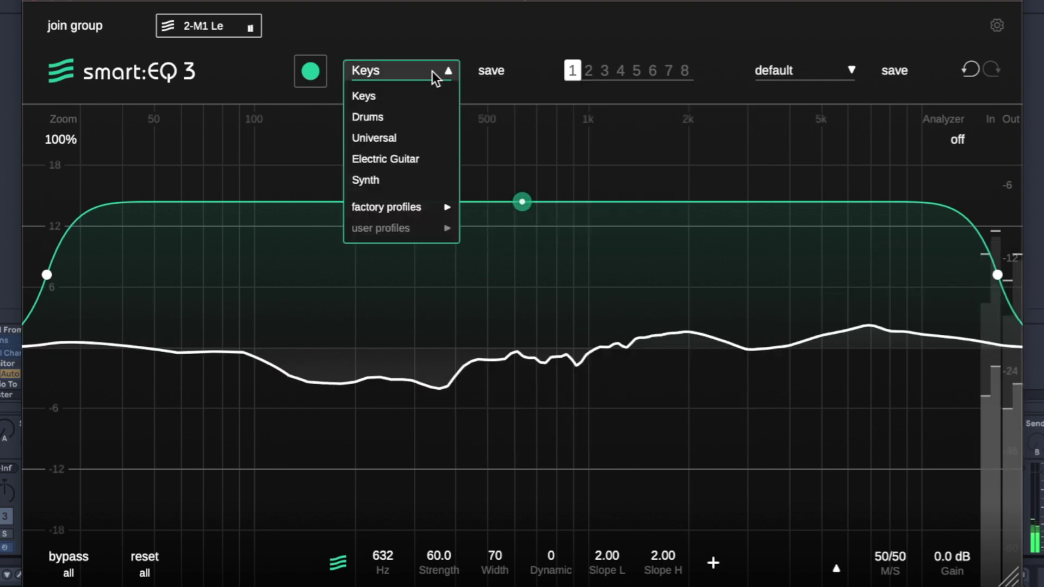
pyautogui.click(417, 166)
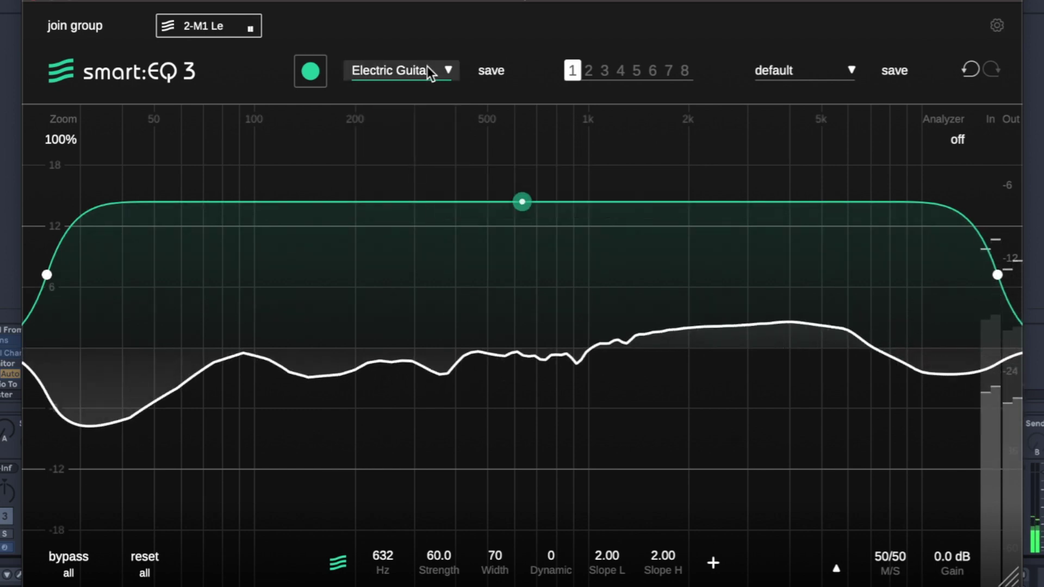
pyautogui.click(410, 122)
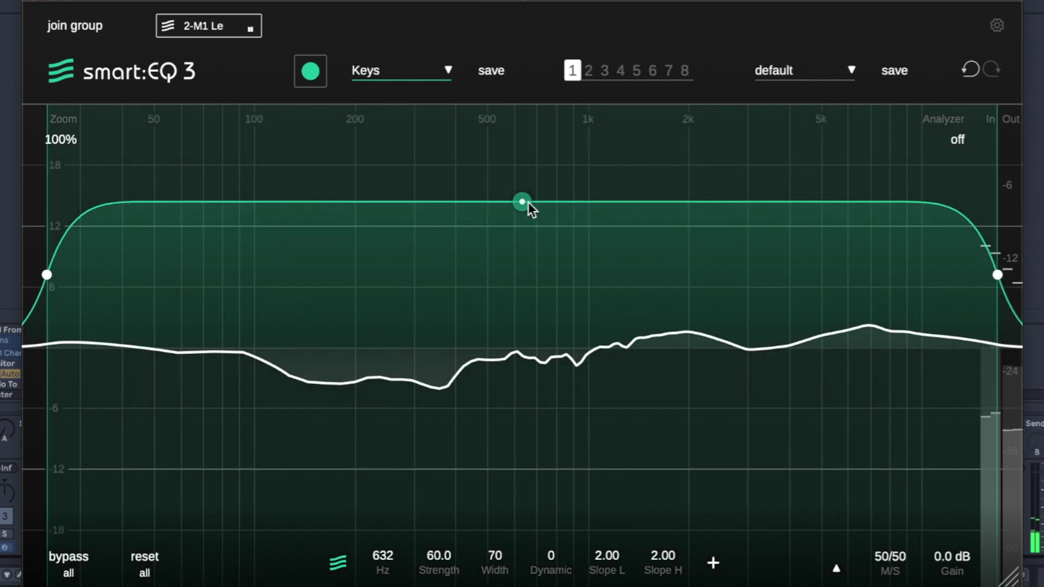
# Set the smart filter strength to 72 and its dynamic amount to 94.
pyautogui.moveTo(528, 208)
pyautogui.mouseDown()
pyautogui.moveTo(538, 127)
pyautogui.moveTo(527, 101)
pyautogui.moveTo(522, 475)
pyautogui.moveTo(533, 569)
pyautogui.moveTo(546, 93)
pyautogui.moveTo(523, 96)
pyautogui.moveTo(529, 174)
pyautogui.mouseUp()
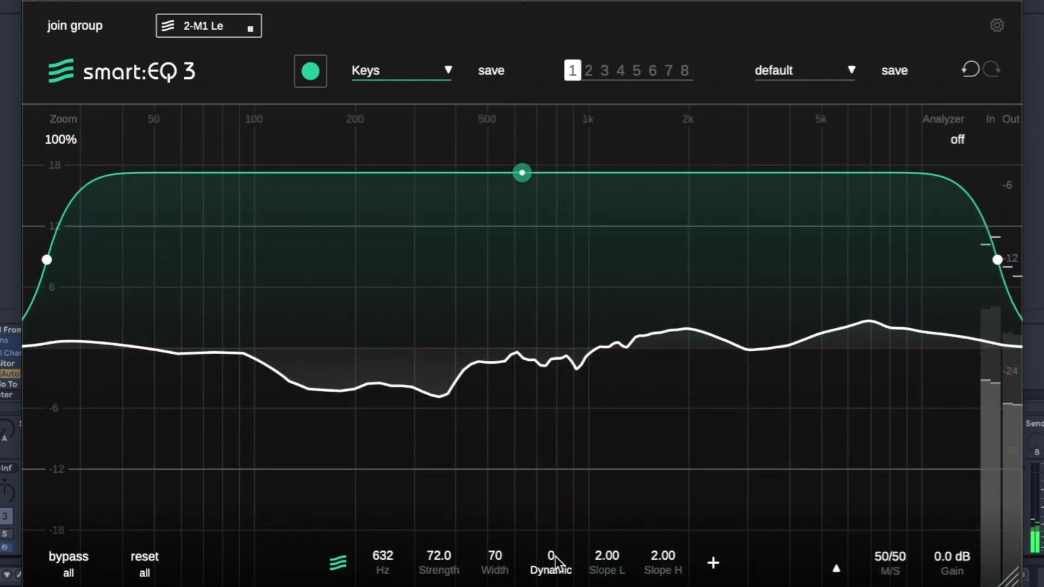
pyautogui.moveTo(552, 560); pyautogui.dragTo(558, 323)
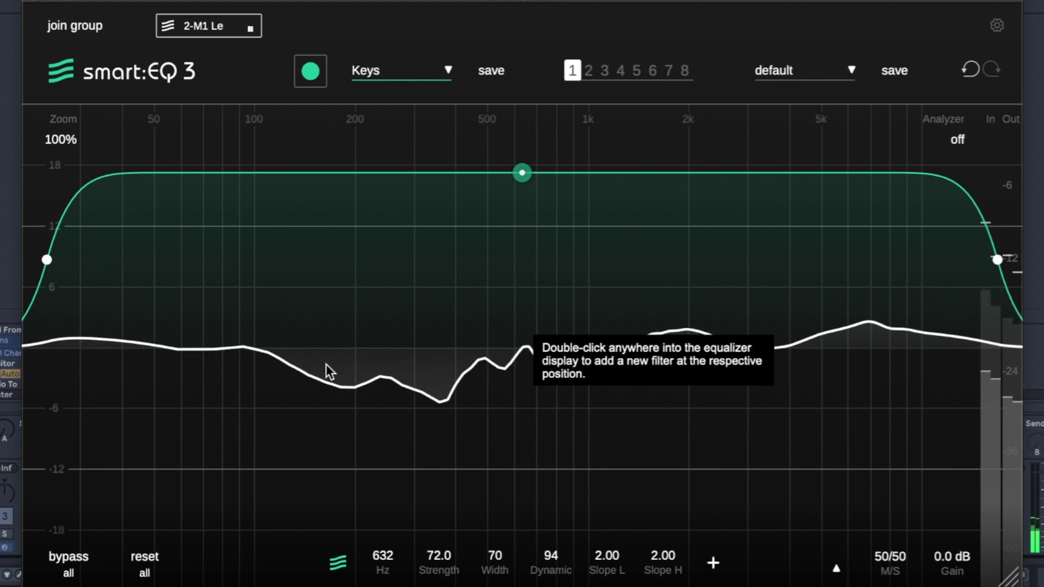
# Add a band near 150 Hz and pull it down into a shallow cut.
pyautogui.doubleClick(318, 339)
pyautogui.moveTo(318, 336); pyautogui.dragTo(321, 280)
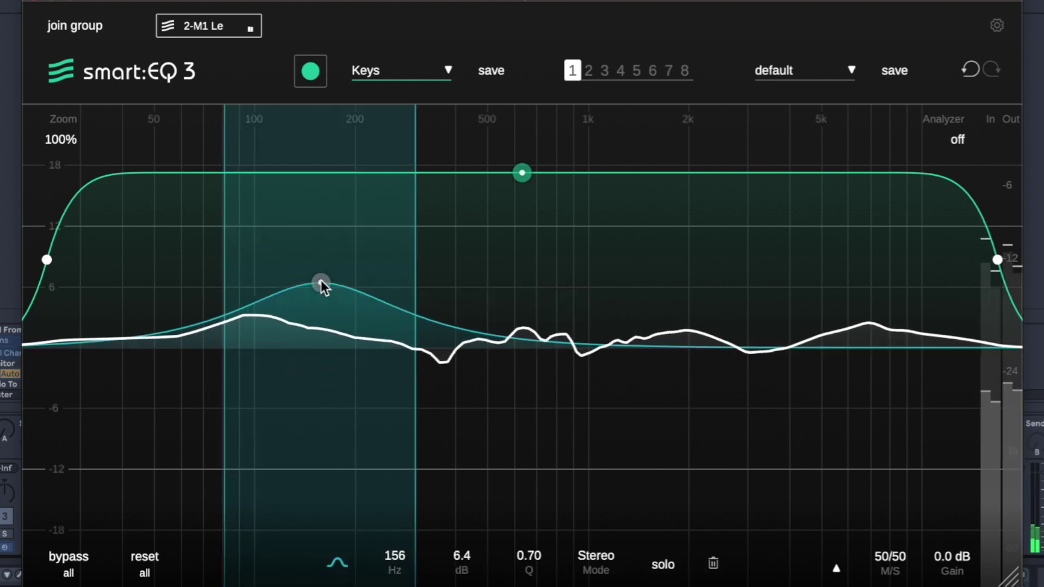
pyautogui.scroll(-3, 321, 278)
pyautogui.scroll(-2, 321, 278)
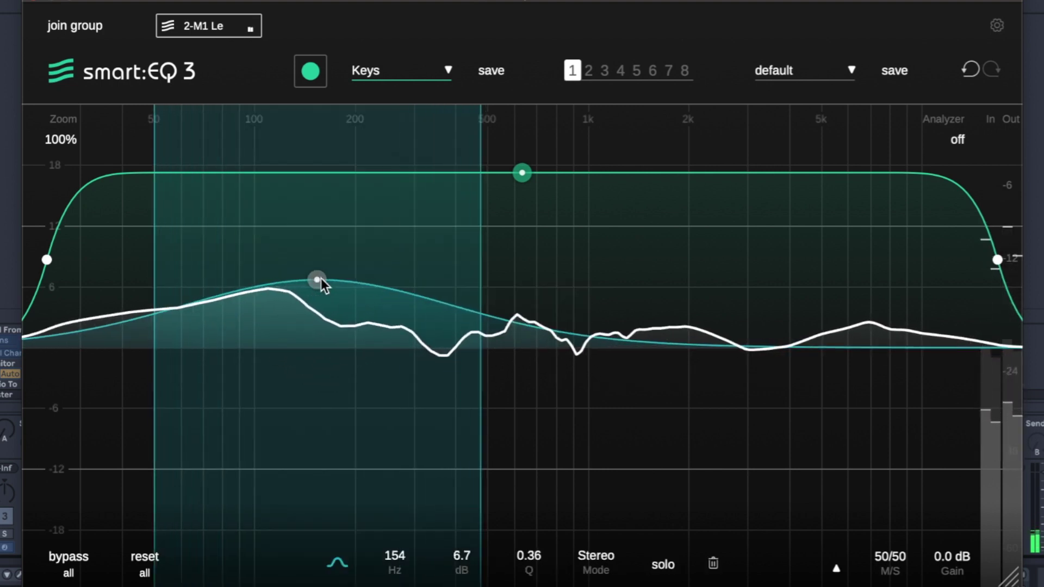
pyautogui.moveTo(321, 278)
pyautogui.mouseDown()
pyautogui.moveTo(313, 216)
pyautogui.moveTo(332, 433)
pyautogui.moveTo(307, 357)
pyautogui.mouseUp()
# Add a second band, move it, and try tilt, low-pass and high-pass shapes.
pyautogui.doubleClick(185, 360)
pyautogui.moveTo(185, 360)
pyautogui.mouseDown()
pyautogui.moveTo(283, 427)
pyautogui.moveTo(406, 398)
pyautogui.moveTo(562, 310)
pyautogui.mouseUp()
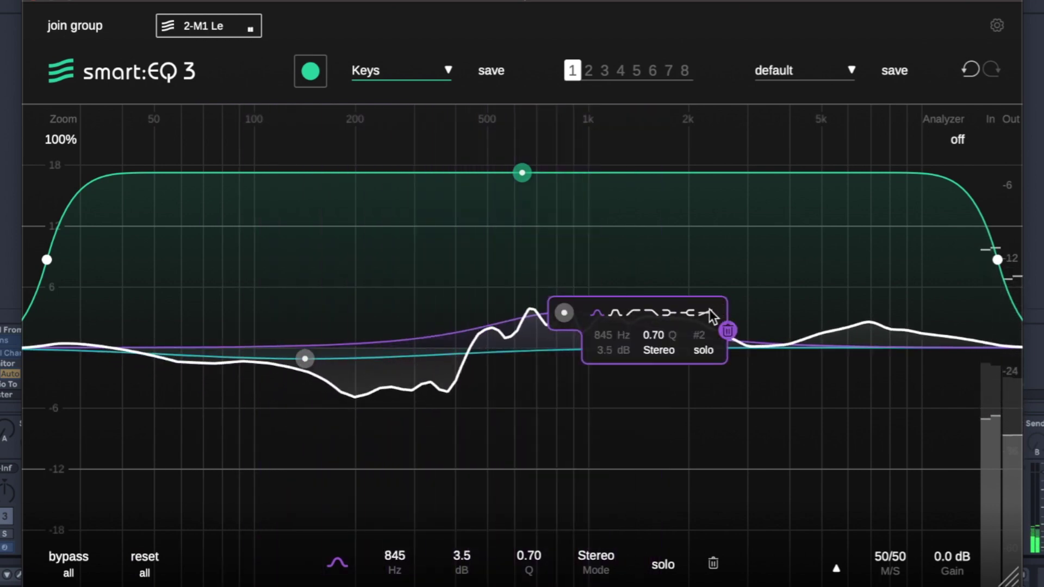
pyautogui.click(708, 311)
pyautogui.click(671, 312)
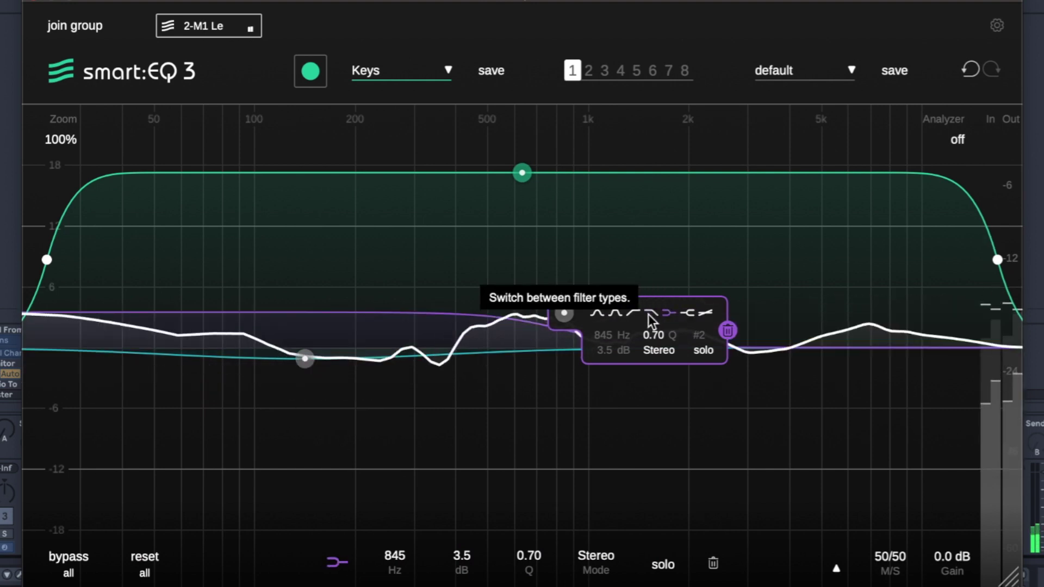
pyautogui.click(650, 313)
pyautogui.click(639, 380)
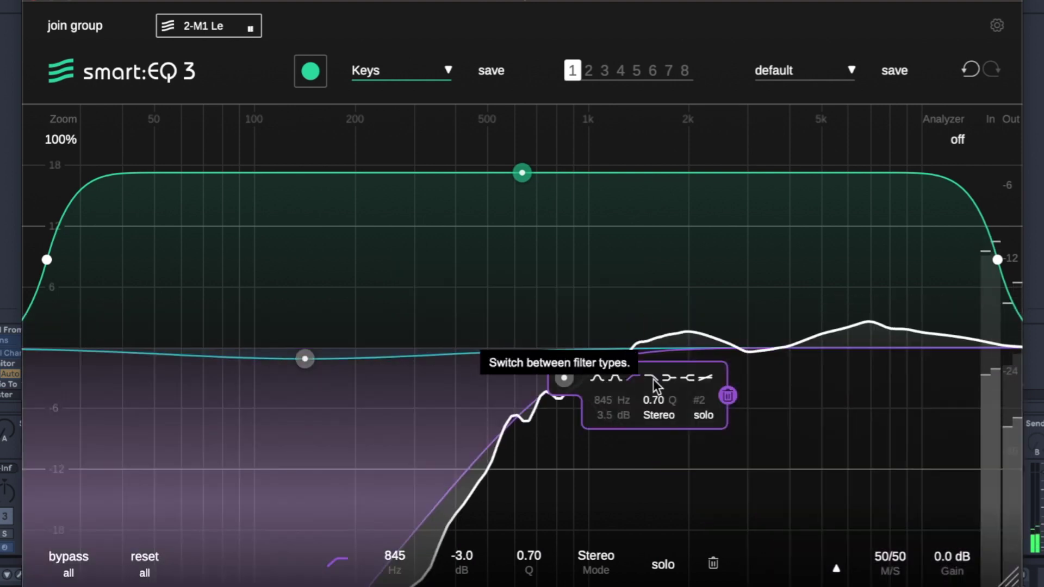
pyautogui.click(655, 379)
# Delete the trial band and add a 3.3 dB bell boost at 5.3 kHz.
pyautogui.click(727, 396)
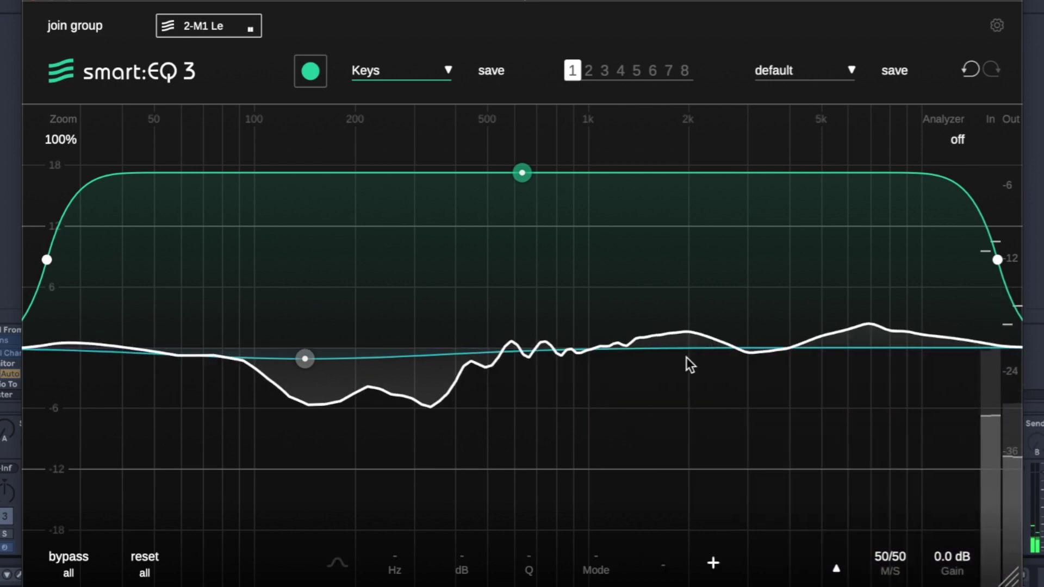
pyautogui.click(829, 334)
pyautogui.moveTo(829, 333); pyautogui.dragTo(829, 314)
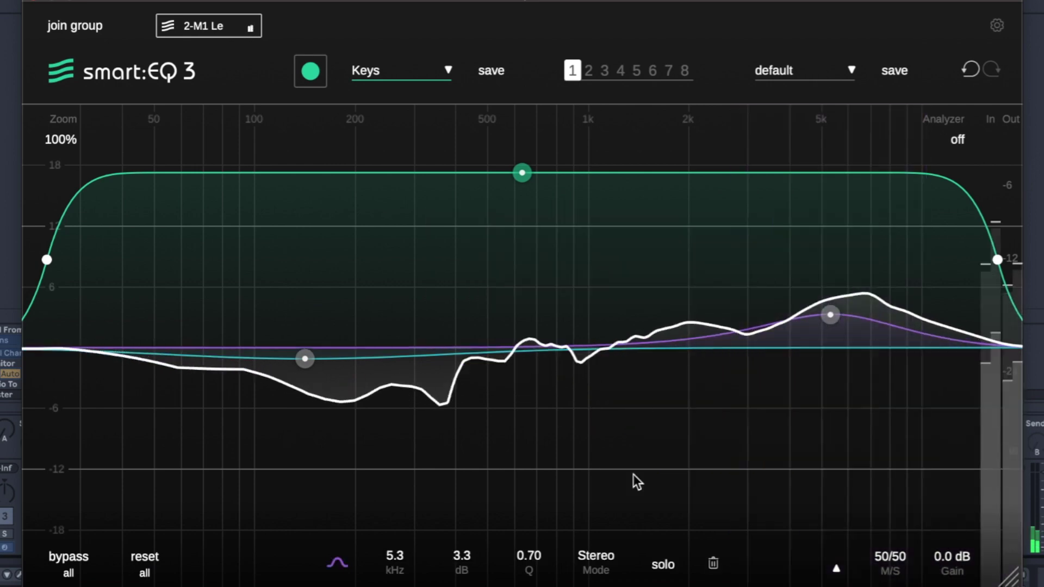
# Switch the high band to Side only and make it a 6.2 dB boost at 2.1 kHz.
pyautogui.click(595, 562)
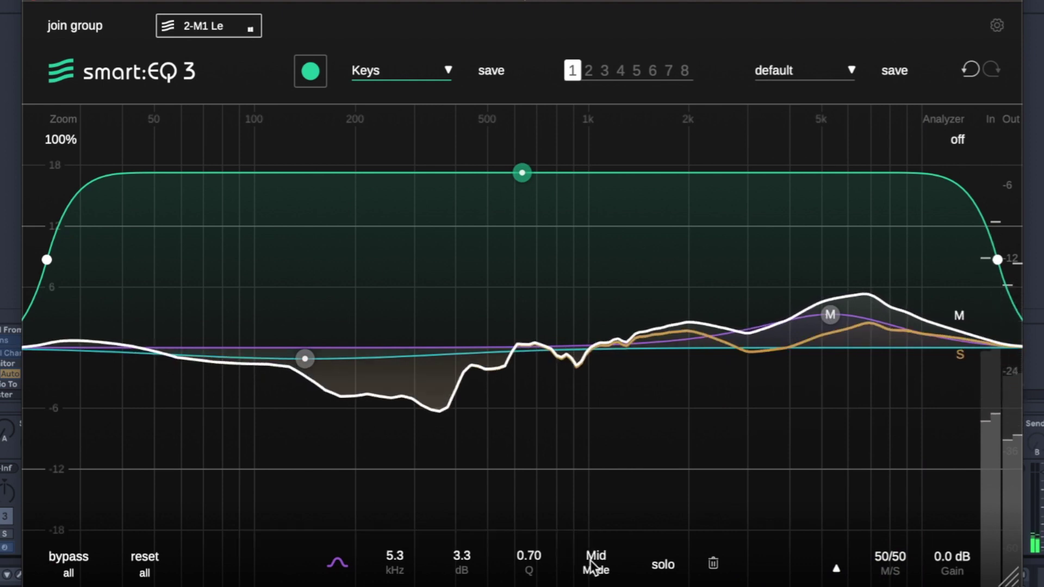
pyautogui.click(596, 562)
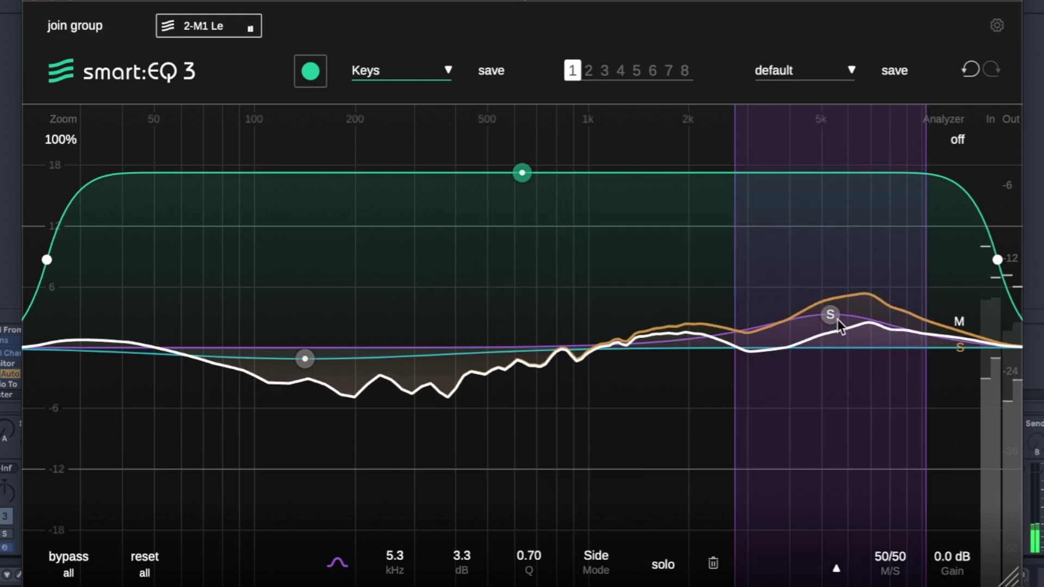
pyautogui.moveTo(837, 319)
pyautogui.mouseDown()
pyautogui.moveTo(843, 425)
pyautogui.moveTo(821, 248)
pyautogui.moveTo(821, 308)
pyautogui.mouseUp()
pyautogui.scroll(1, 821, 307)
pyautogui.scroll(-1, 821, 307)
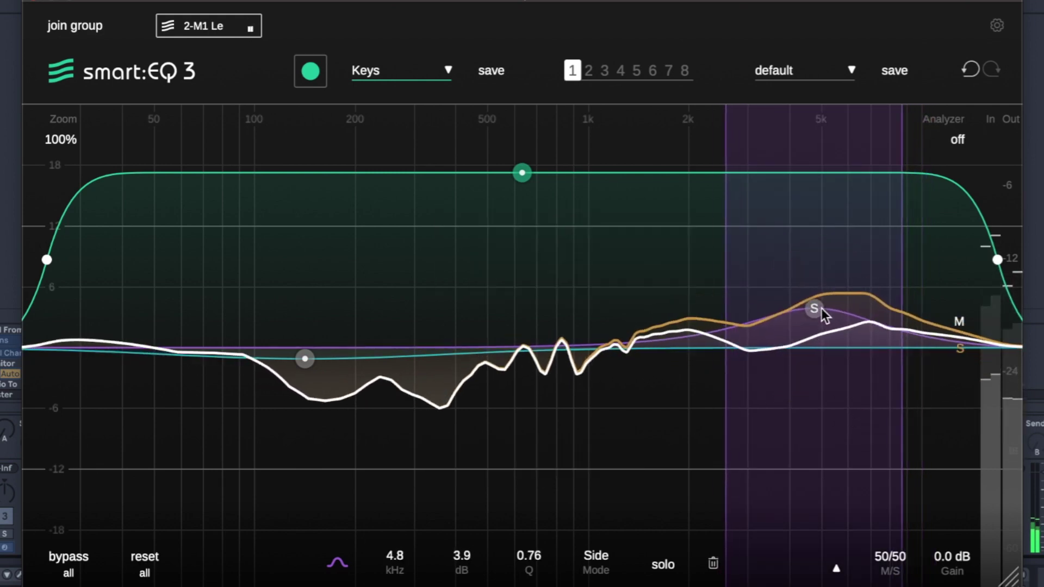
pyautogui.scroll(-10, 822, 307)
pyautogui.scroll(-3, 821, 308)
pyautogui.moveTo(821, 307); pyautogui.dragTo(816, 278)
pyautogui.scroll(2, 817, 278)
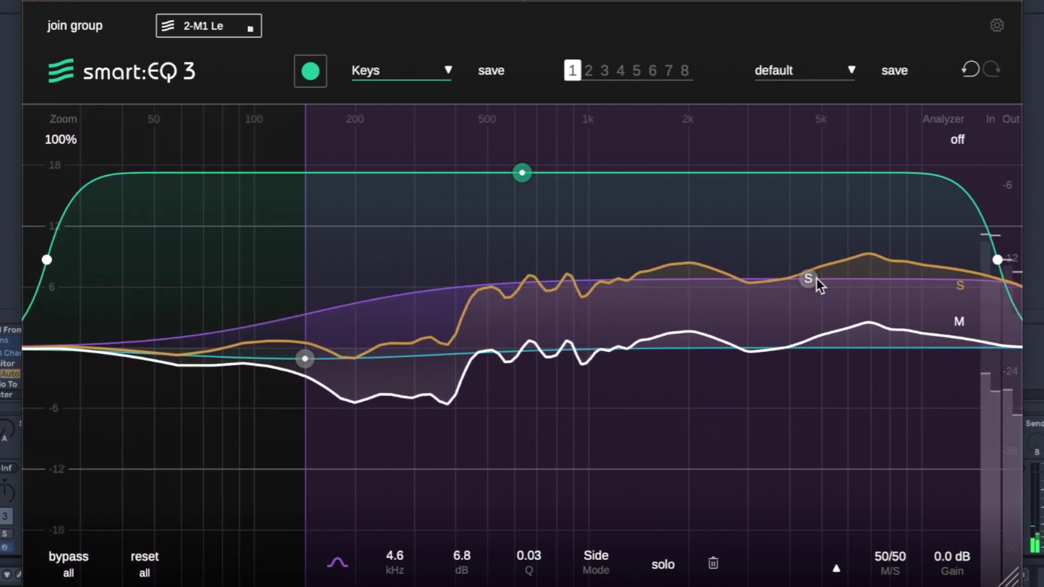
pyautogui.scroll(1, 816, 278)
pyautogui.scroll(2, 816, 278)
pyautogui.scroll(1, 817, 278)
pyautogui.moveTo(816, 277); pyautogui.dragTo(700, 284)
pyautogui.scroll(1, 700, 284)
pyautogui.scroll(1, 700, 285)
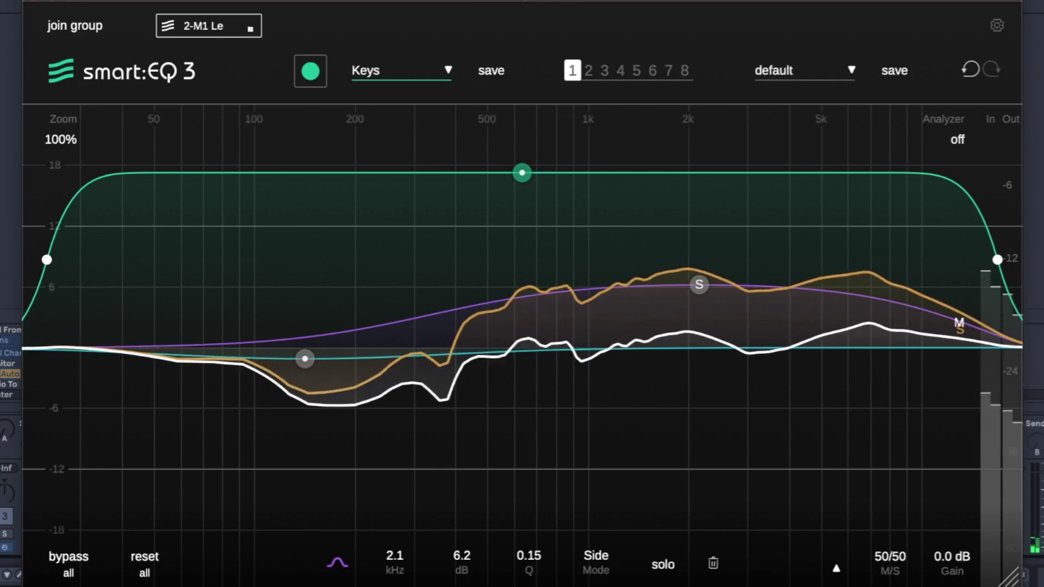
# Bypass all smart:EQ 3 processing, then re-enable it.
pyautogui.click(68, 564)
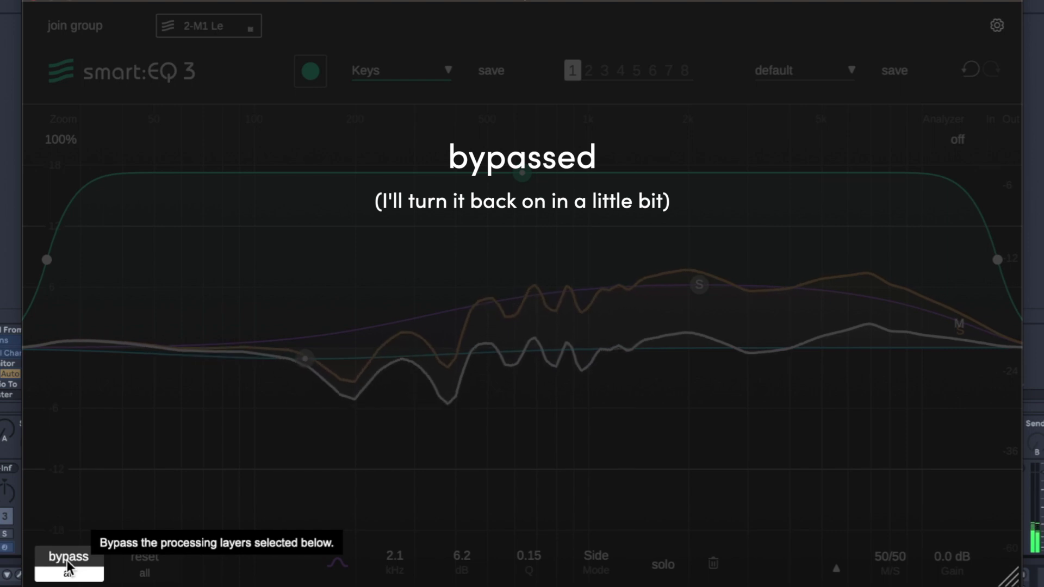
pyautogui.click(69, 565)
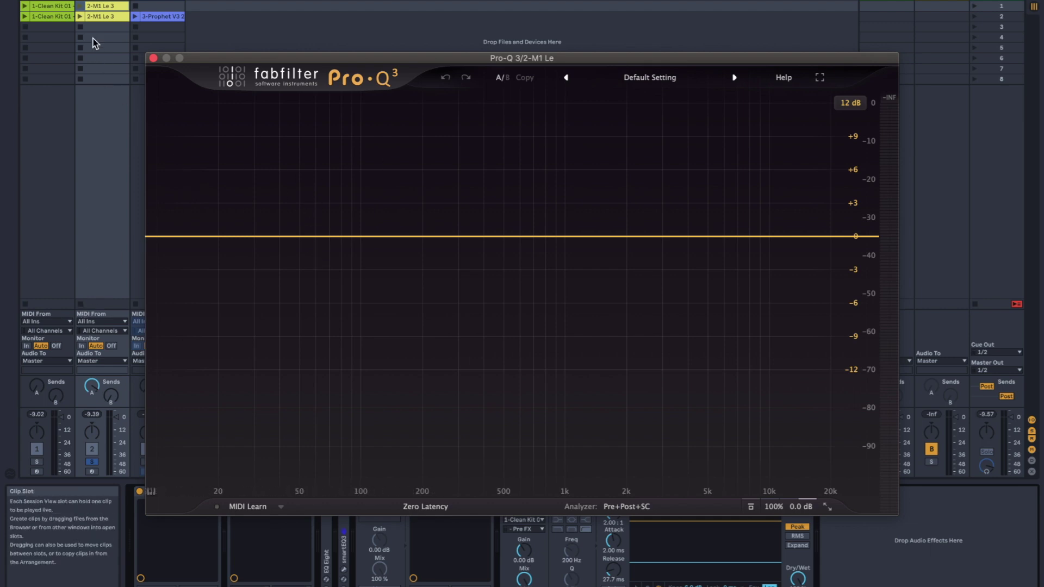
# Watch the Pro-Q 3 analyser peaks, then boost a narrow band at 658 Hz.
pyautogui.click(82, 9)
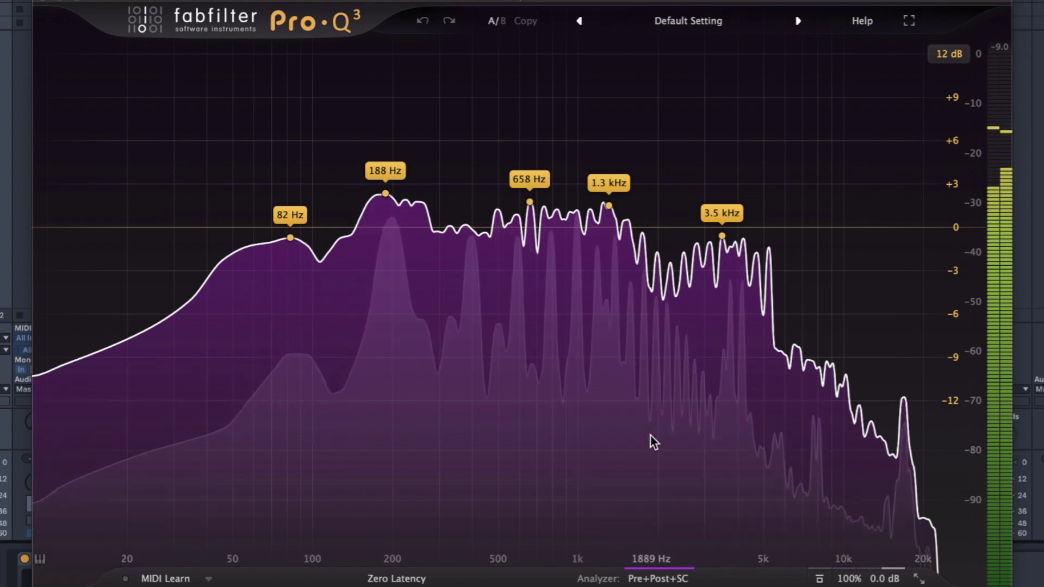
pyautogui.press('Delete')
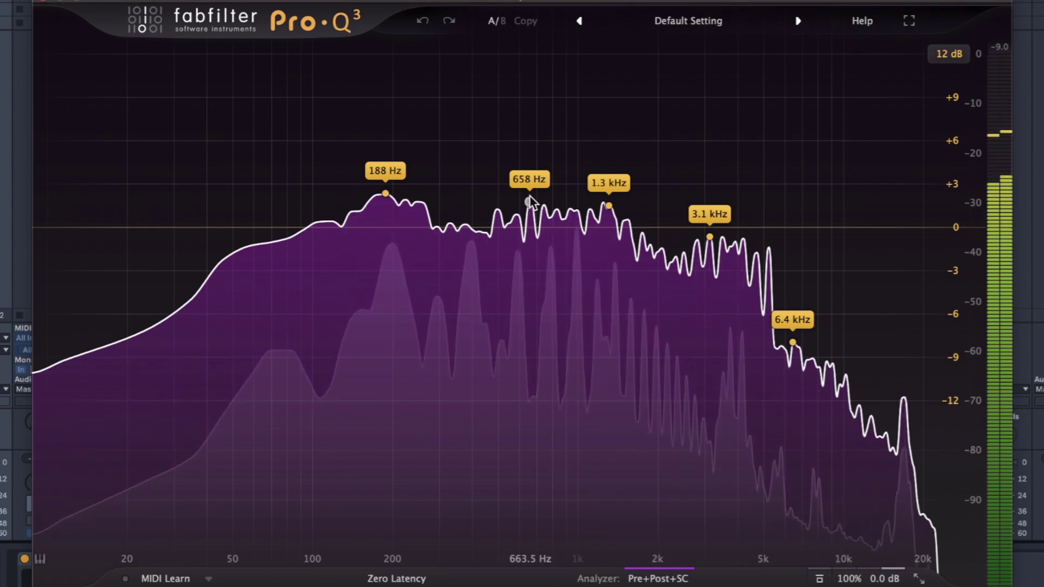
pyautogui.moveTo(531, 201)
pyautogui.mouseDown()
pyautogui.moveTo(527, 127)
pyautogui.moveTo(532, 163)
pyautogui.mouseUp()
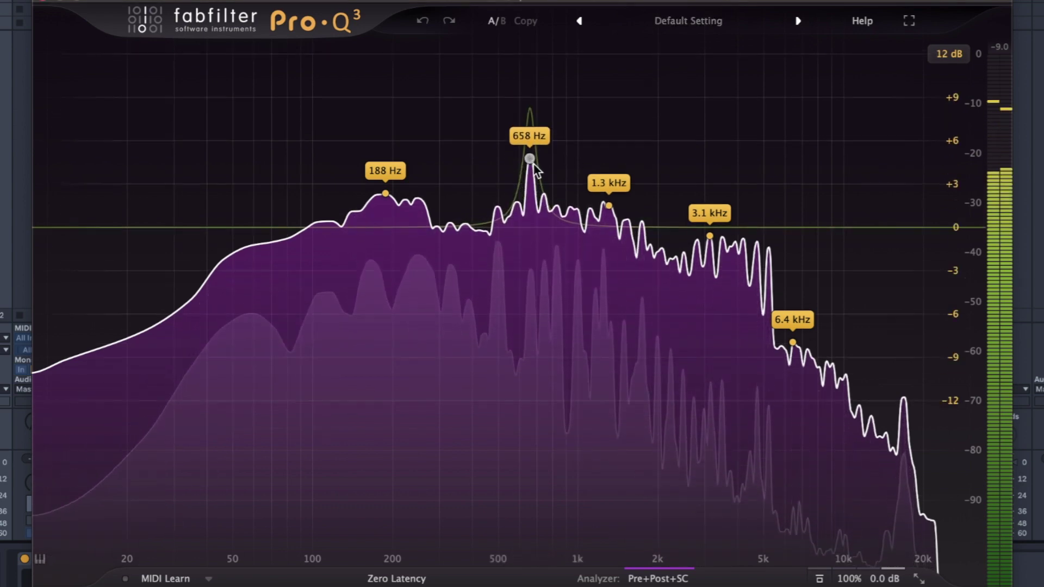
# Create a boost band from a spectrum peak and move it to about 286 Hz.
pyautogui.click(531, 162)
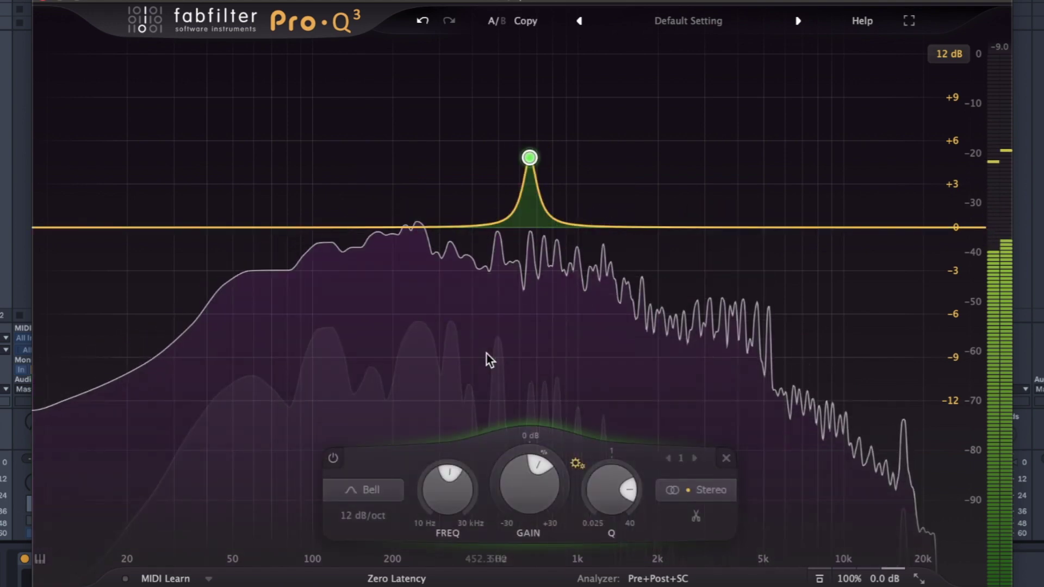
pyautogui.click(450, 291)
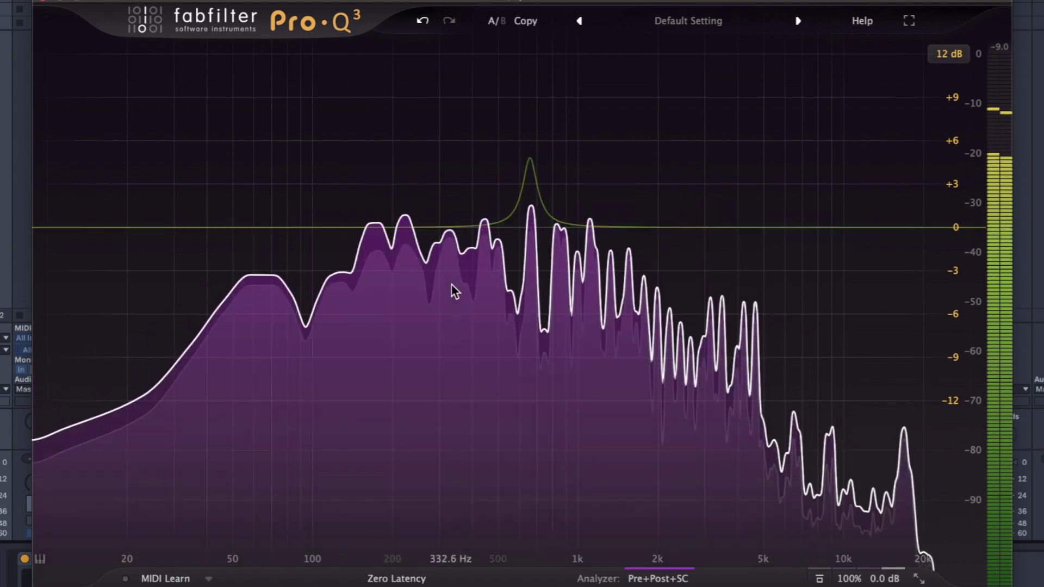
pyautogui.moveTo(451, 292); pyautogui.dragTo(466, 224)
pyautogui.click(530, 159)
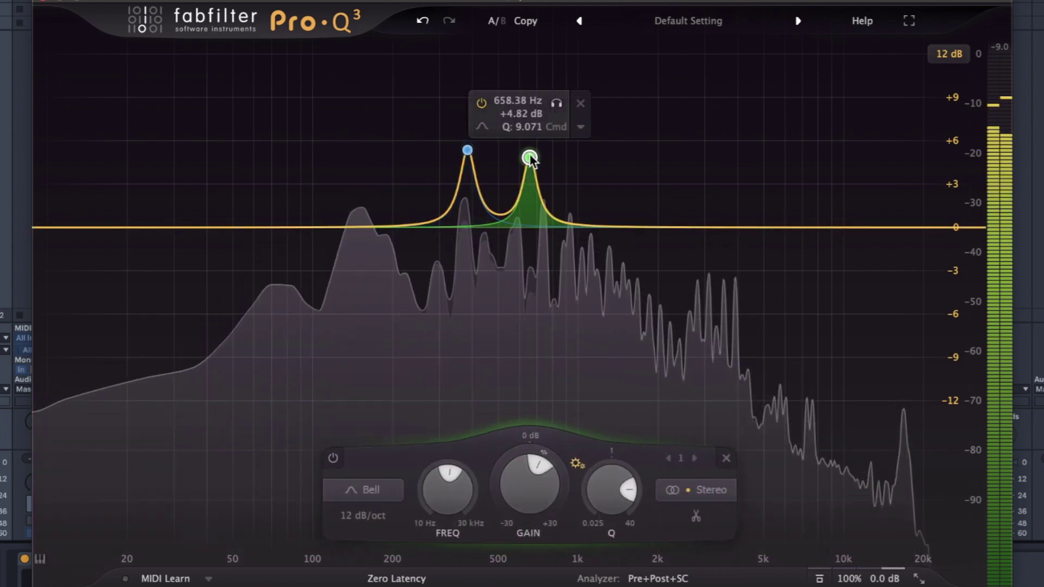
pyautogui.scroll(-3, 530, 159)
pyautogui.scroll(-2, 530, 159)
pyautogui.scroll(-2, 530, 161)
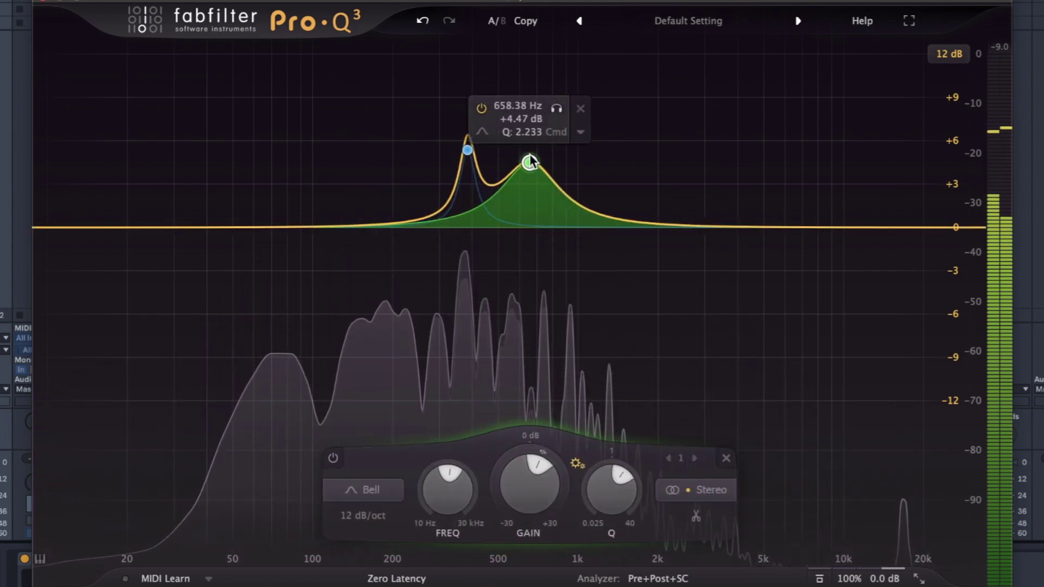
pyautogui.moveTo(467, 150); pyautogui.dragTo(433, 150)
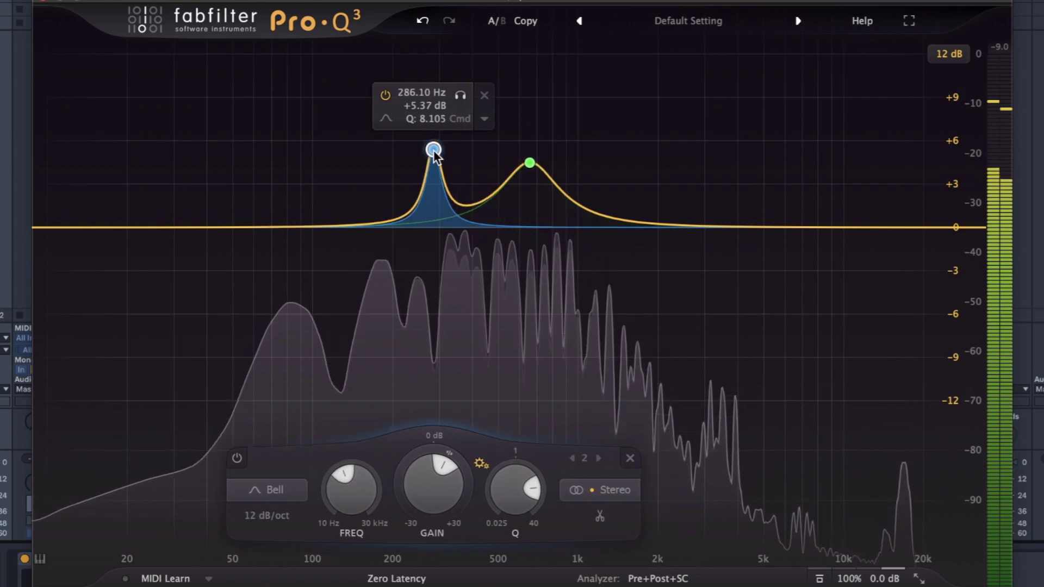
pyautogui.scroll(-3, 432, 154)
pyautogui.scroll(-3, 435, 156)
pyautogui.scroll(2, 435, 157)
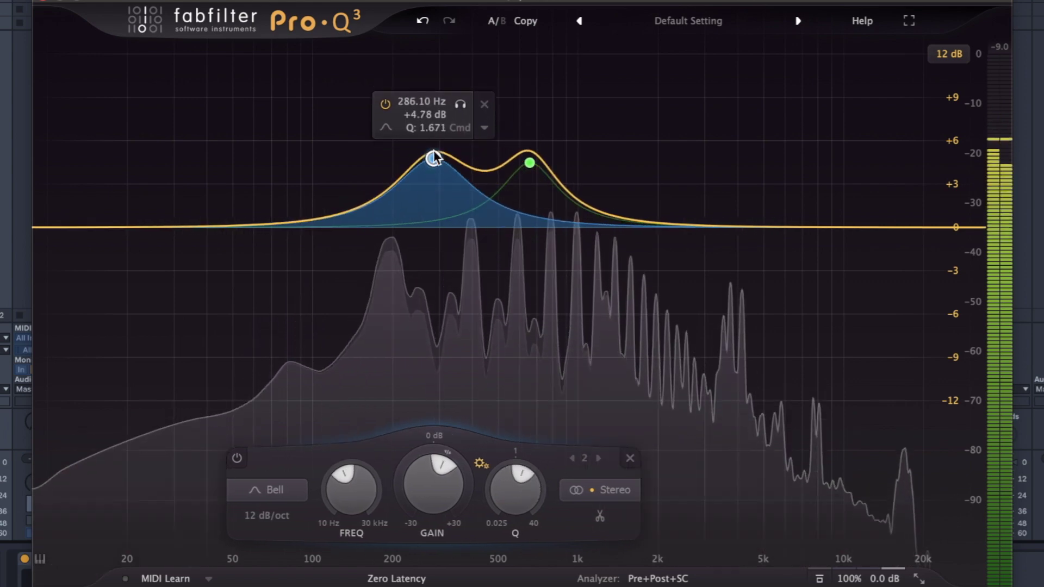
# Add a boost near 3.9 kHz and raise it to about 7.1 dB.
pyautogui.click(546, 299)
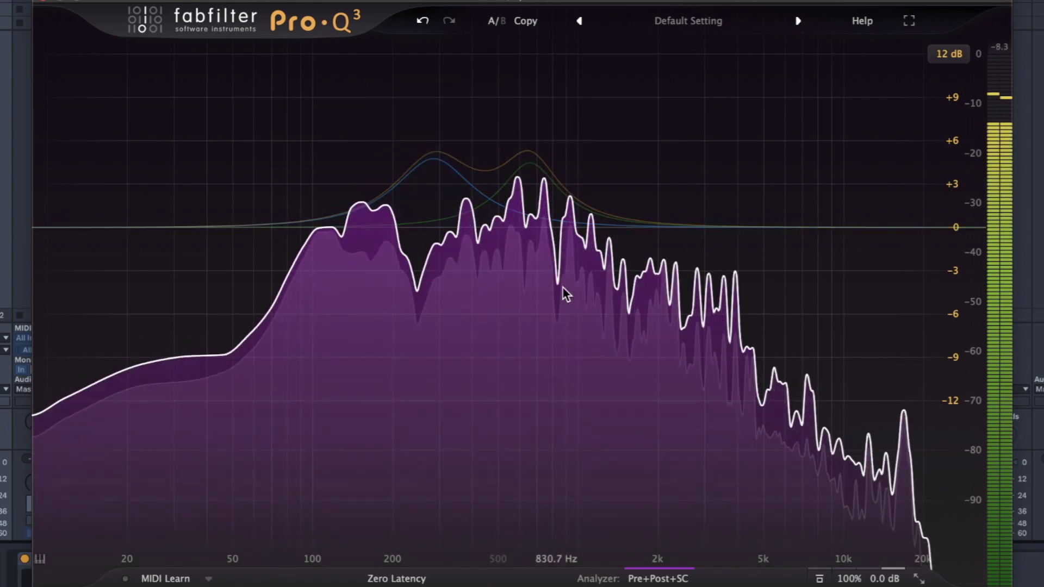
pyautogui.moveTo(736, 274)
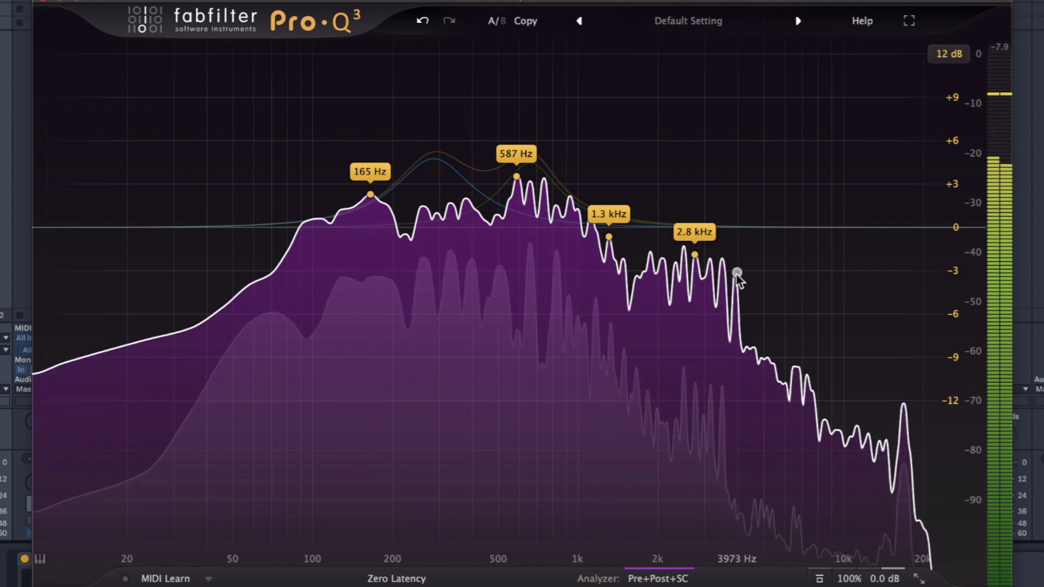
pyautogui.moveTo(734, 268); pyautogui.dragTo(735, 141)
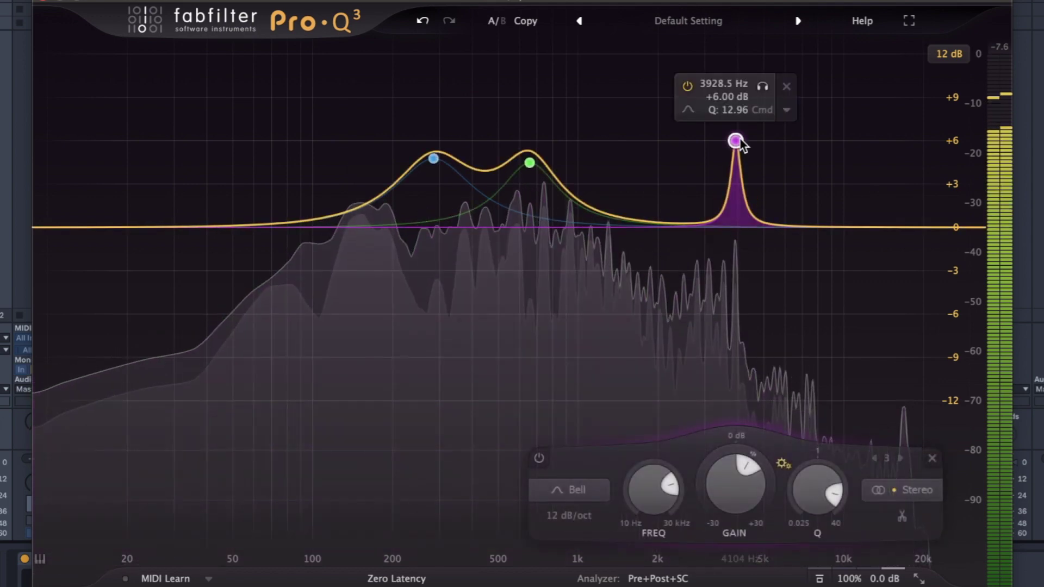
pyautogui.scroll(-5, 735, 140)
pyautogui.scroll(-5, 736, 141)
pyautogui.moveTo(735, 141)
pyautogui.mouseDown()
pyautogui.moveTo(736, 83)
pyautogui.moveTo(736, 125)
pyautogui.mouseUp()
pyautogui.scroll(-3, 735, 85)
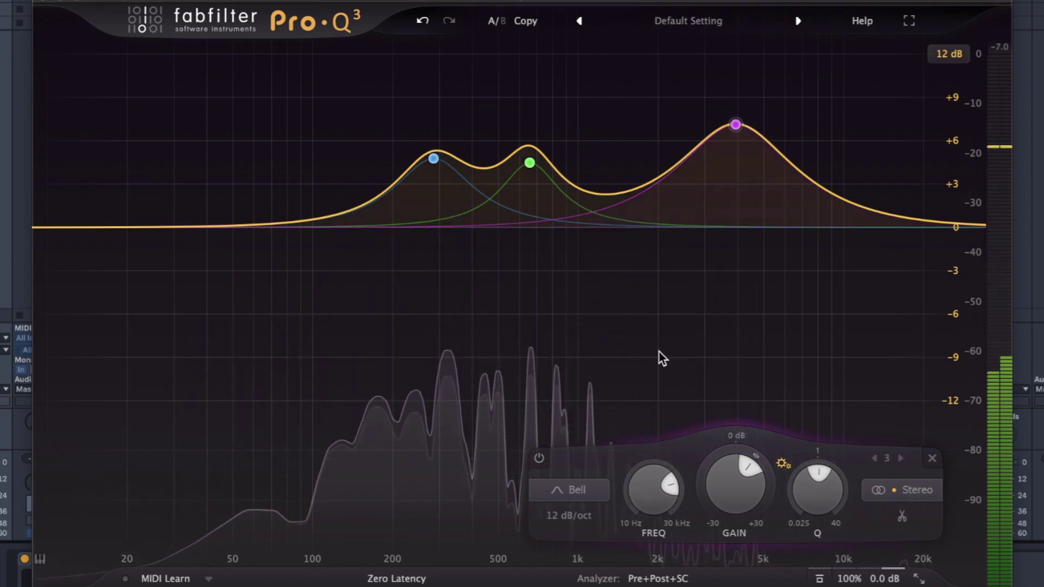
pyautogui.click(399, 373)
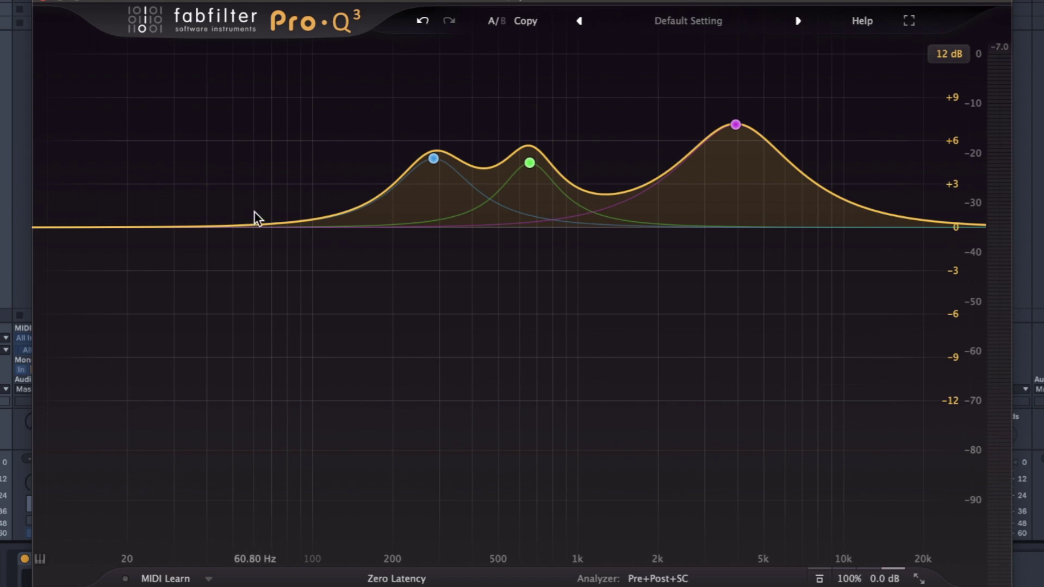
# Add a low shelf cut near 62 Hz.
pyautogui.moveTo(254, 228); pyautogui.dragTo(257, 286)
pyautogui.rightClick(257, 286)
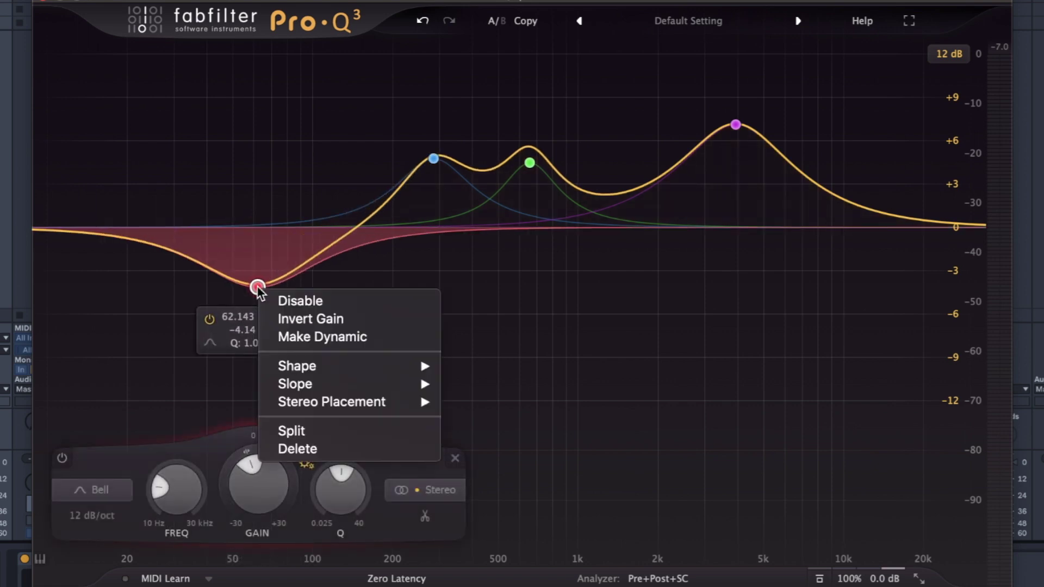
pyautogui.moveTo(297, 366)
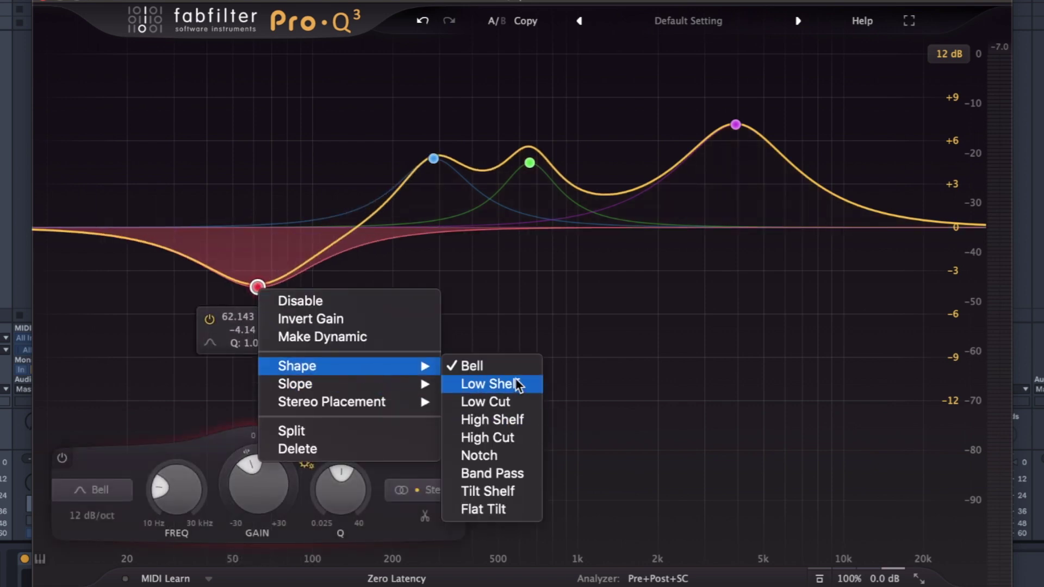
pyautogui.click(501, 381)
# Add a dip band around 1.66 kHz and show its stereo placement choices.
pyautogui.moveTo(455, 277)
pyautogui.mouseDown()
pyautogui.moveTo(753, 318)
pyautogui.moveTo(625, 288)
pyautogui.moveTo(636, 289)
pyautogui.mouseUp()
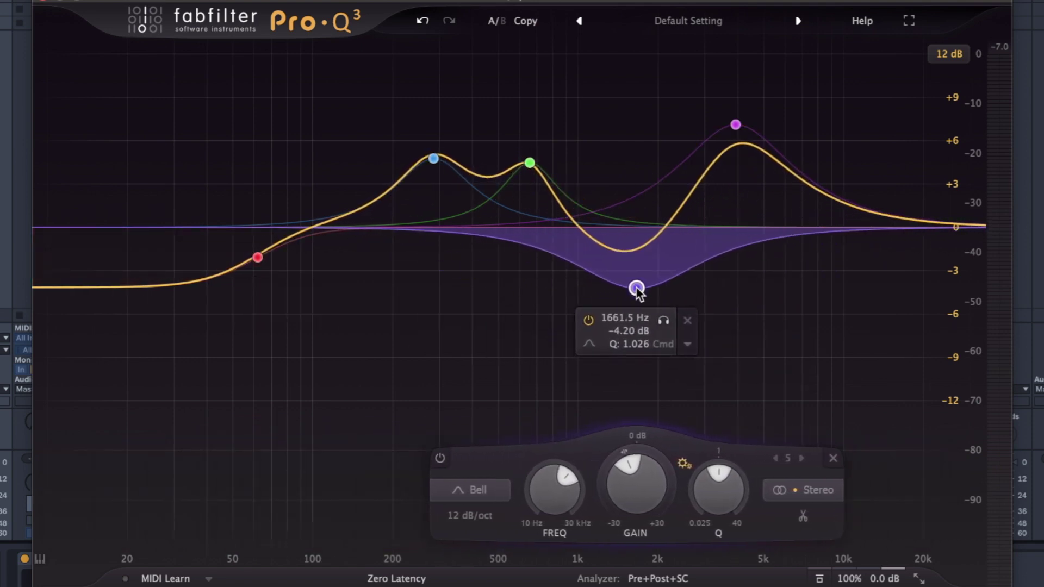
pyautogui.rightClick(637, 287)
pyautogui.click(637, 288)
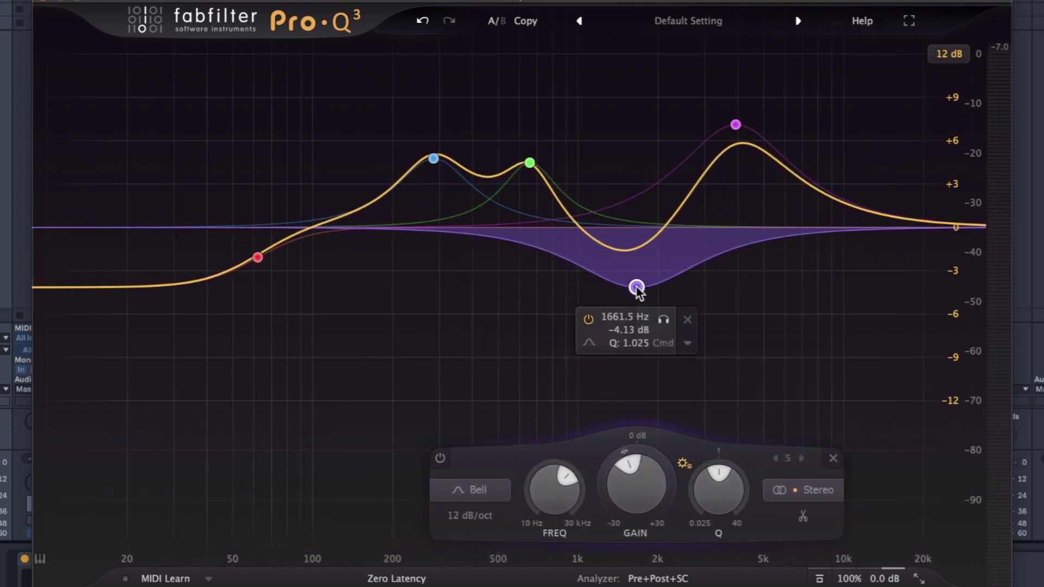
pyautogui.click(792, 495)
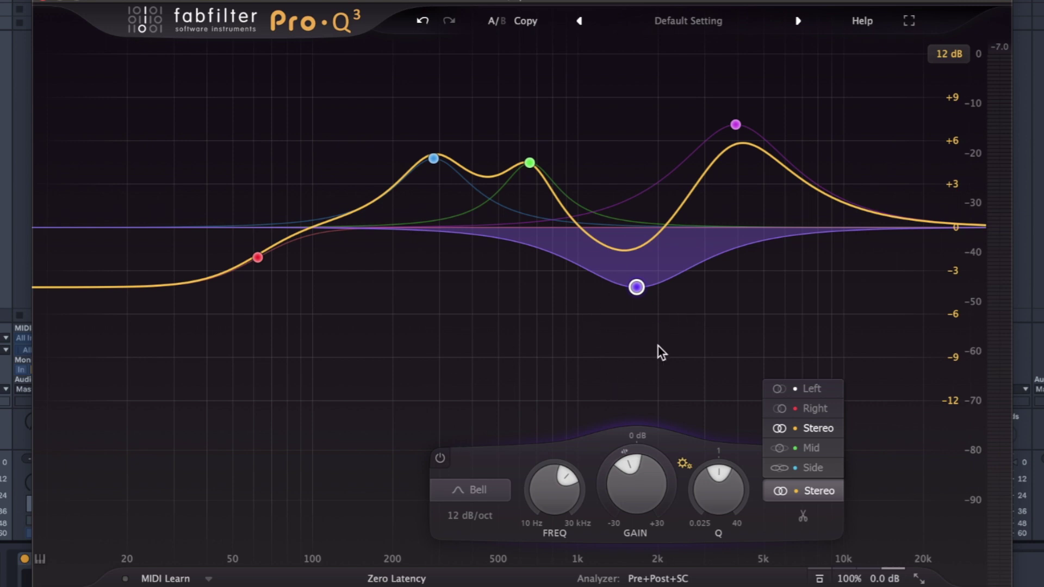
# Set the 1.66 kHz dip to Mid, nudge it toward 2 kHz, and add a low boost.
pyautogui.click(802, 447)
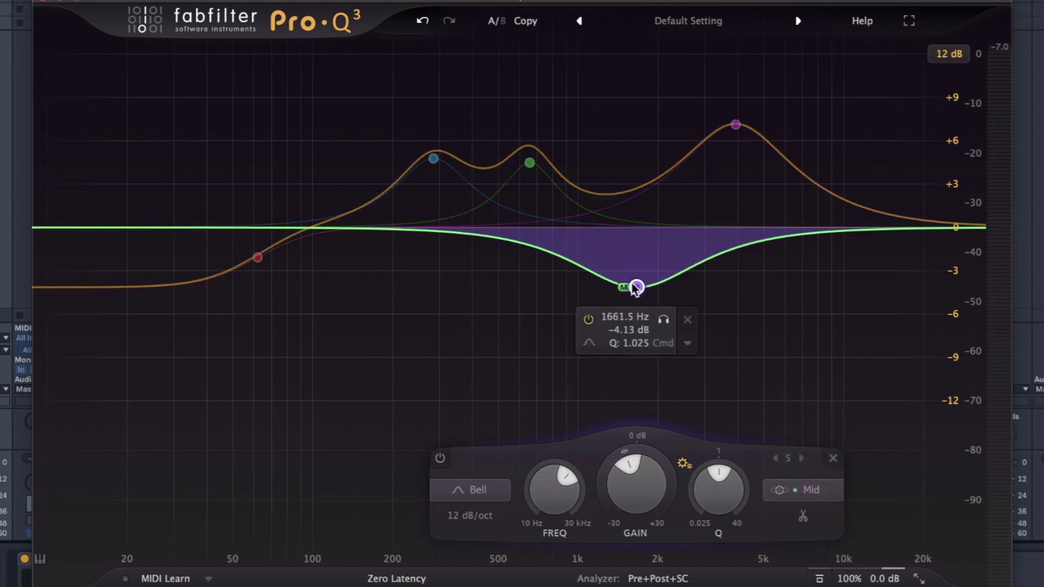
pyautogui.moveTo(636, 288); pyautogui.dragTo(655, 304)
pyautogui.click(384, 227)
pyautogui.moveTo(384, 227); pyautogui.dragTo(277, 172)
# Add a Side-only band and raise it into a boost near 1.2 kHz.
pyautogui.click(186, 284)
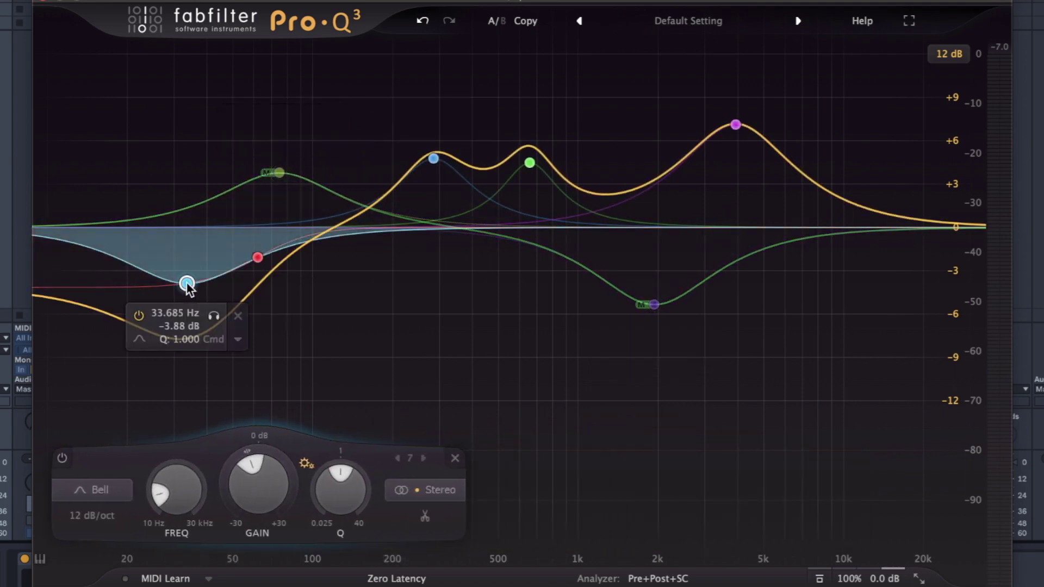
pyautogui.rightClick(187, 284)
pyautogui.moveTo(261, 398)
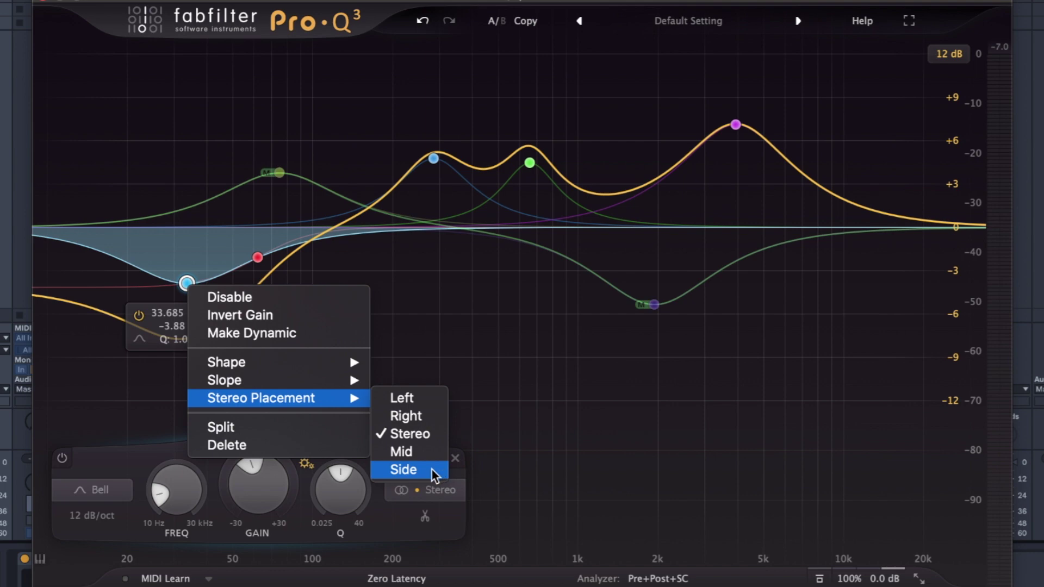
pyautogui.click(431, 473)
pyautogui.moveTo(187, 284)
pyautogui.mouseDown()
pyautogui.moveTo(190, 157)
pyautogui.moveTo(604, 125)
pyautogui.mouseUp()
# Add a Left-channel-only dip and move it to about 162 Hz.
pyautogui.moveTo(413, 228); pyautogui.dragTo(399, 275)
pyautogui.rightClick(400, 275)
pyautogui.moveTo(474, 390)
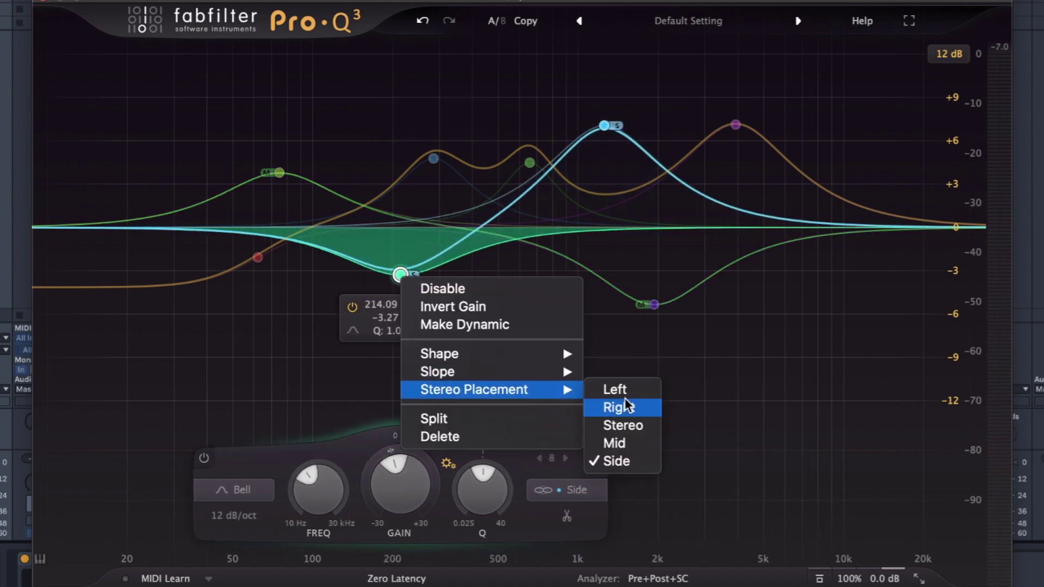
pyautogui.click(625, 393)
pyautogui.moveTo(400, 274); pyautogui.dragTo(368, 302)
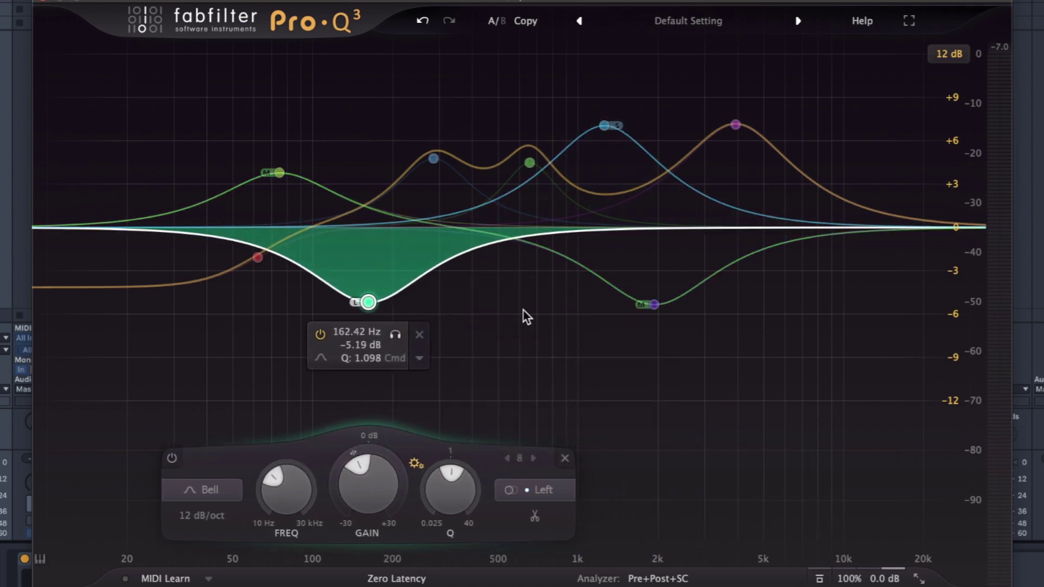
# Add a Right-channel-only dip around 749 Hz.
pyautogui.moveTo(522, 314); pyautogui.dragTo(544, 314)
pyautogui.rightClick(543, 316)
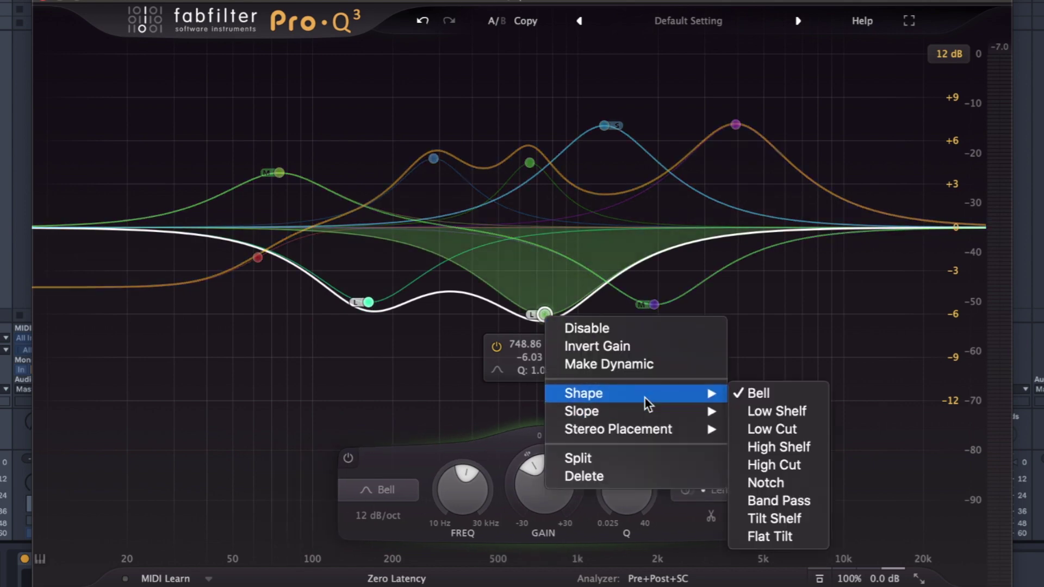
pyautogui.moveTo(619, 429)
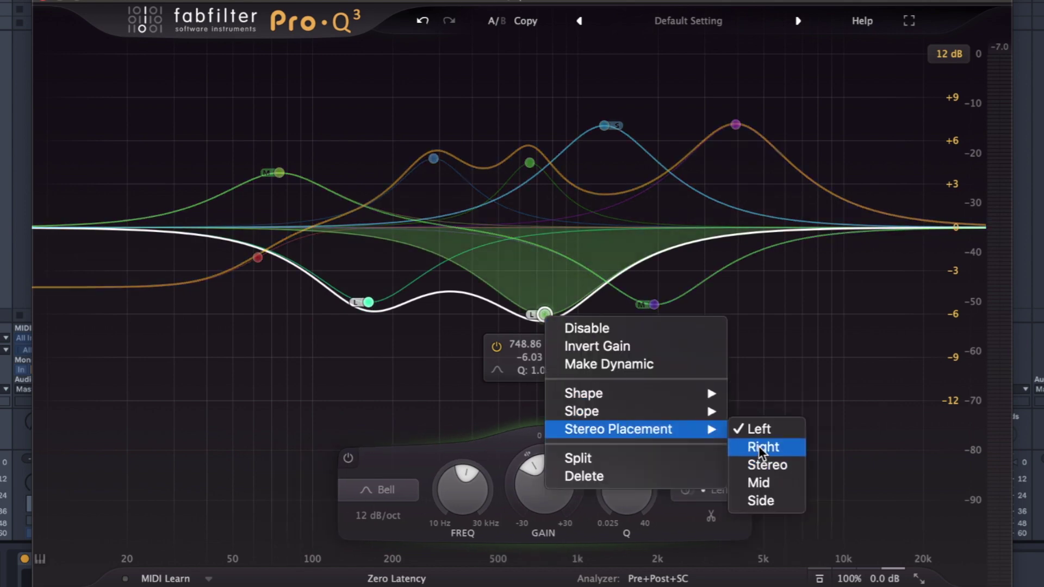
pyautogui.click(763, 382)
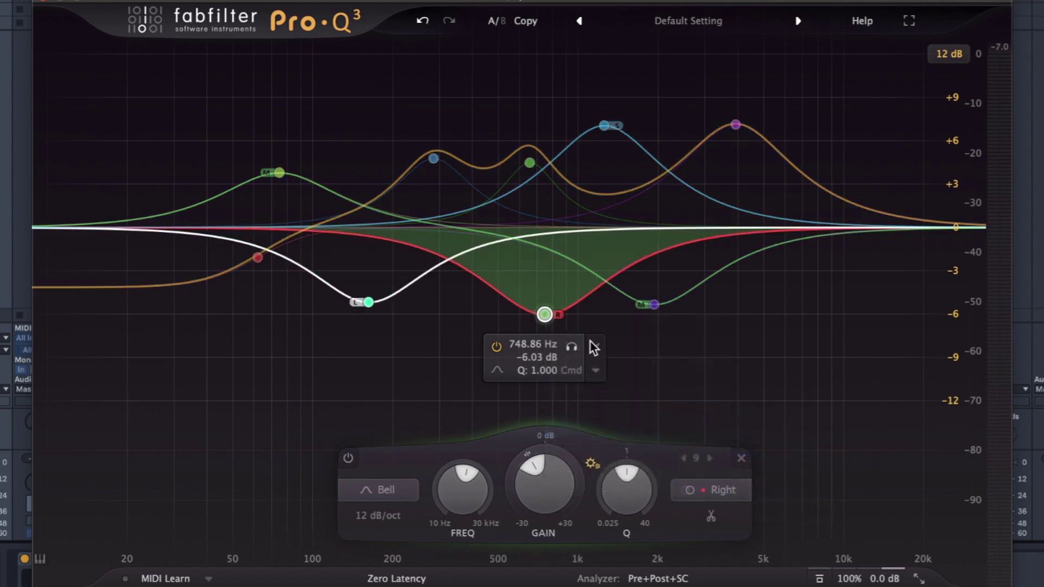
pyautogui.click(434, 376)
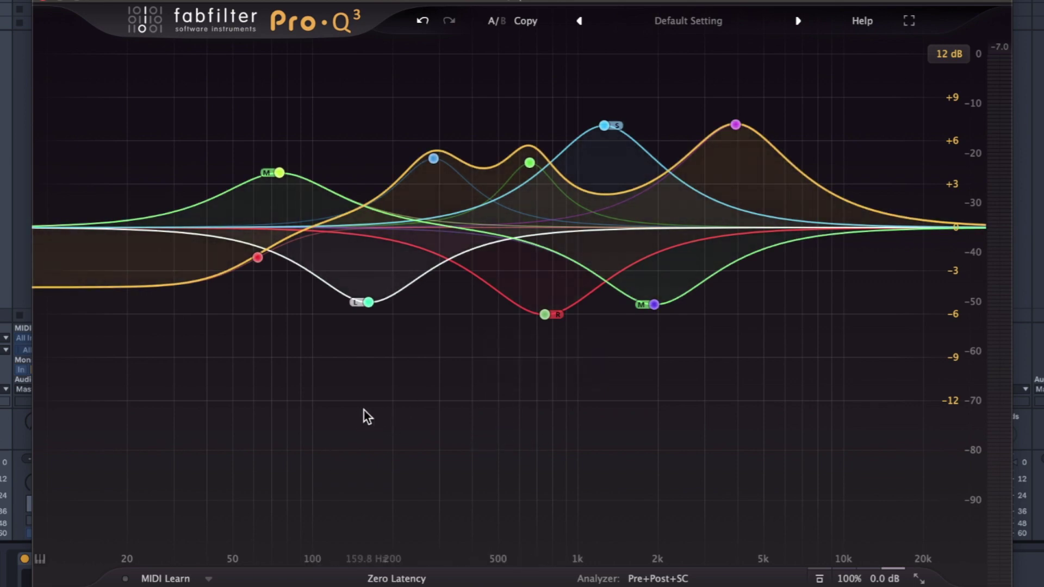
pyautogui.moveTo(368, 303)
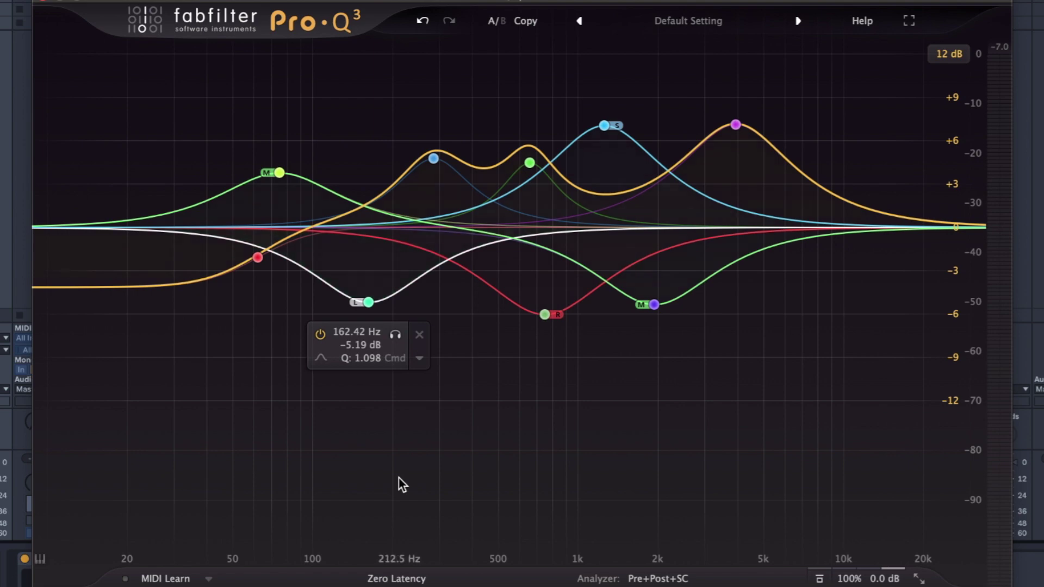
# Make the Left dip band a steep 96 dB/oct brickwall.
pyautogui.click(368, 302)
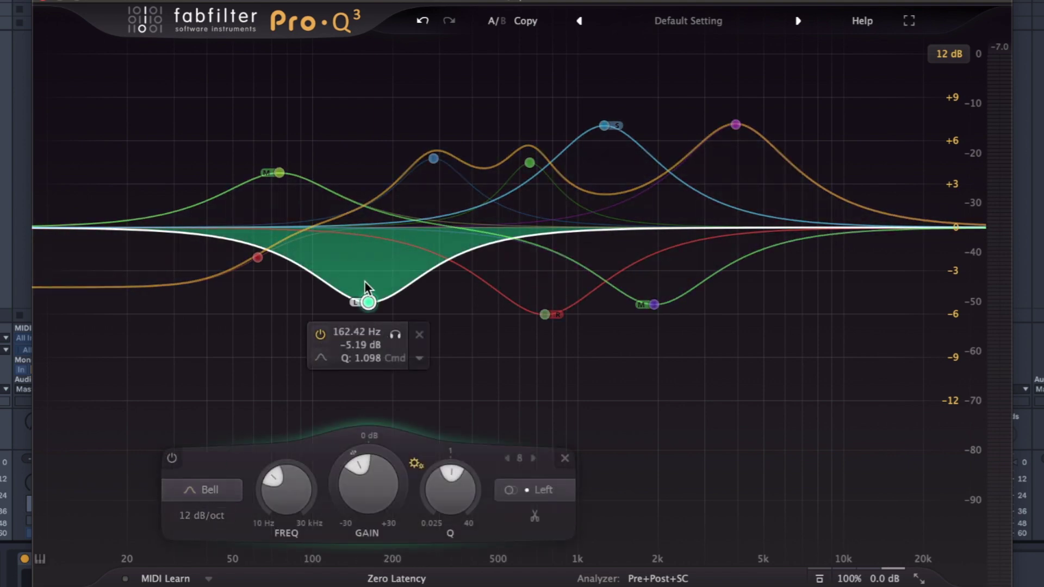
pyautogui.click(204, 490)
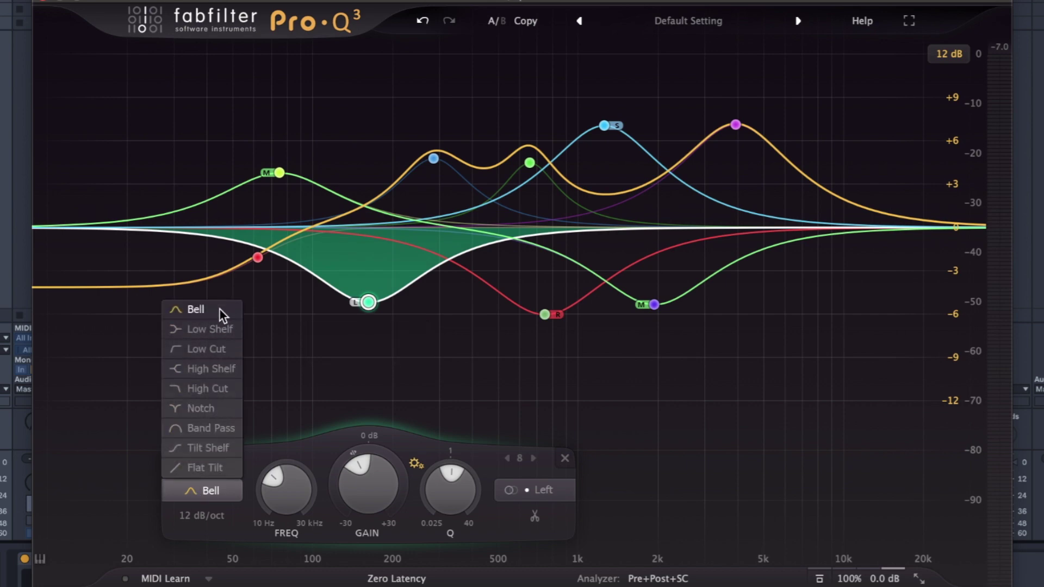
pyautogui.click(224, 517)
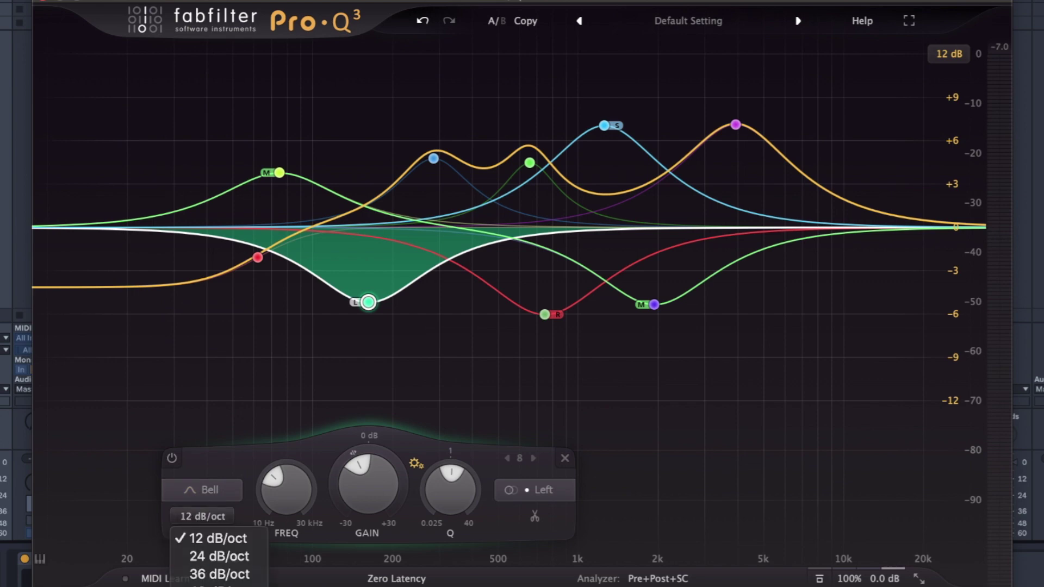
pyautogui.click(217, 584)
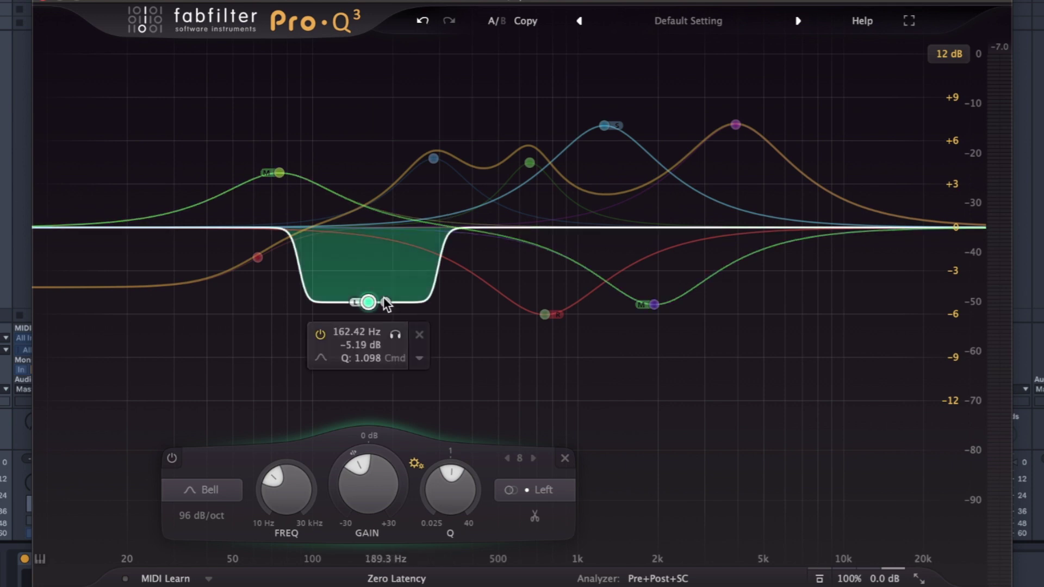
# Reshape the Left band into a broad dip of a few dB near 174 Hz.
pyautogui.moveTo(362, 302); pyautogui.dragTo(360, 269)
pyautogui.scroll(5, 360, 267)
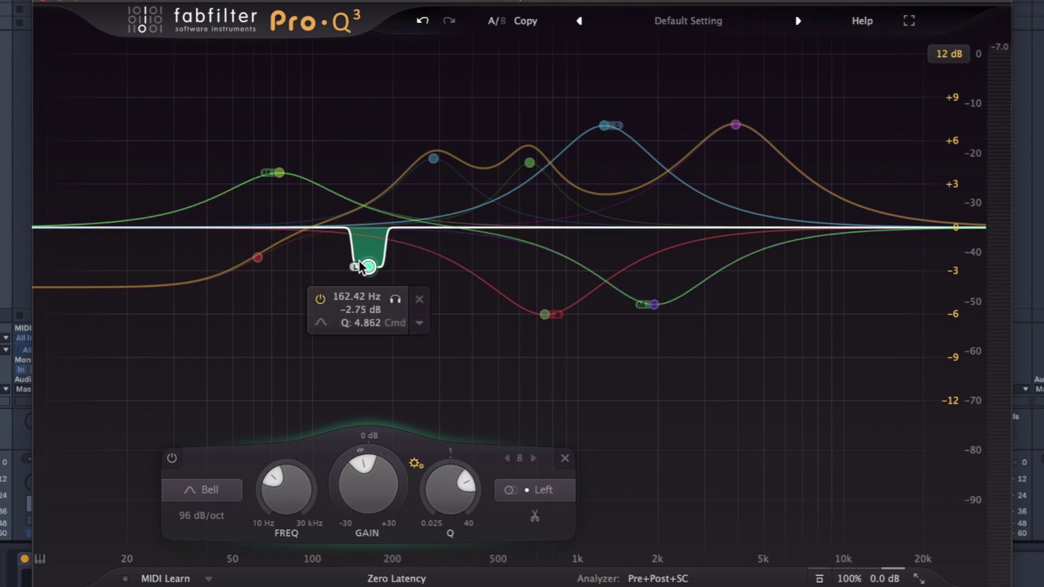
pyautogui.scroll(3, 359, 260)
pyautogui.scroll(-1, 360, 260)
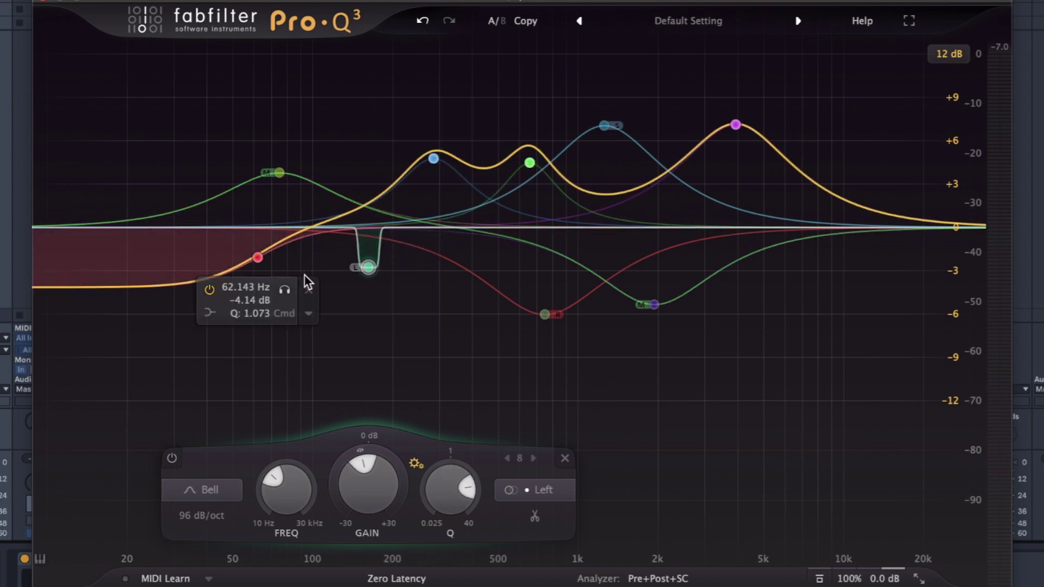
pyautogui.moveTo(367, 267); pyautogui.dragTo(376, 299)
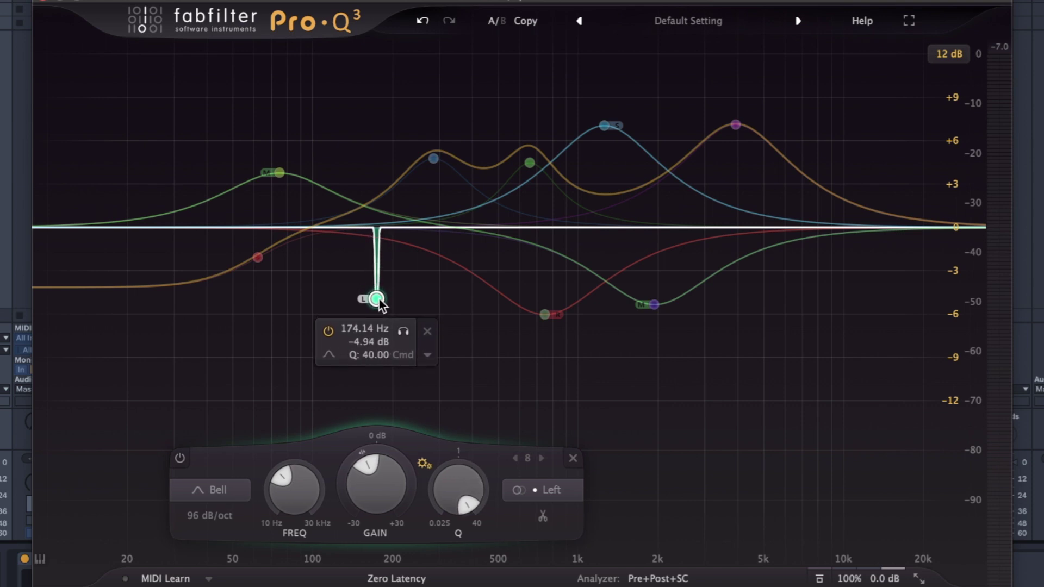
pyautogui.scroll(-3, 379, 301)
pyautogui.scroll(-3, 380, 302)
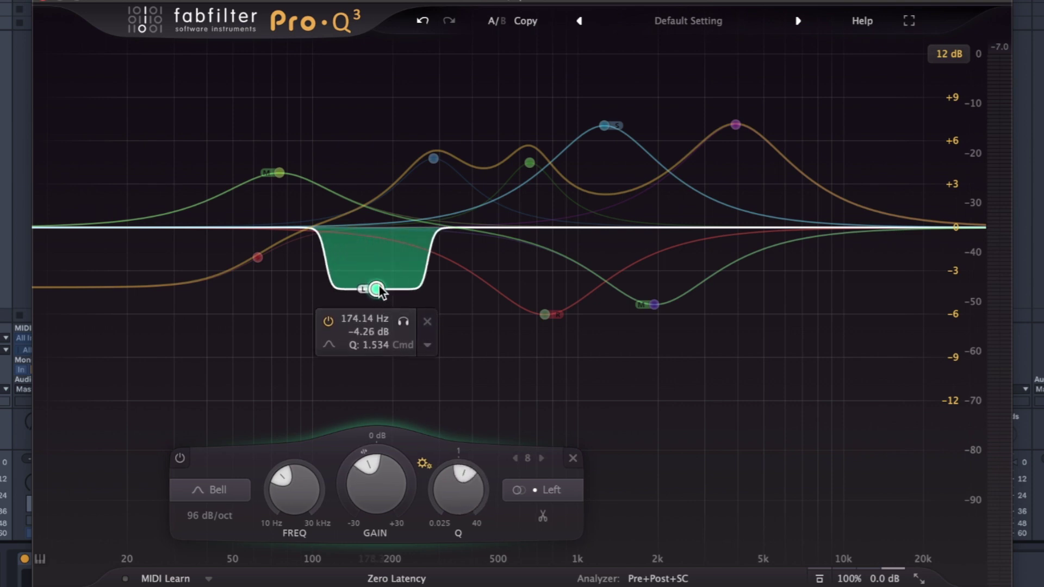
pyautogui.moveTo(379, 292)
pyautogui.mouseDown()
pyautogui.moveTo(375, 245)
pyautogui.moveTo(385, 276)
pyautogui.mouseUp()
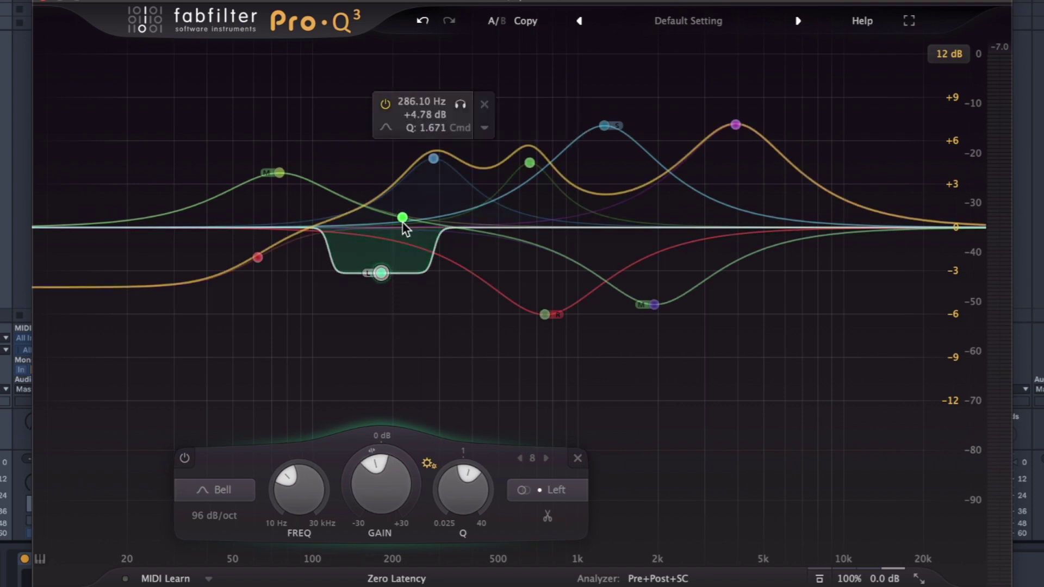
# Make the green band a high-boosting Flat Tilt on both stereo channels and adjust its gain.
pyautogui.click(211, 489)
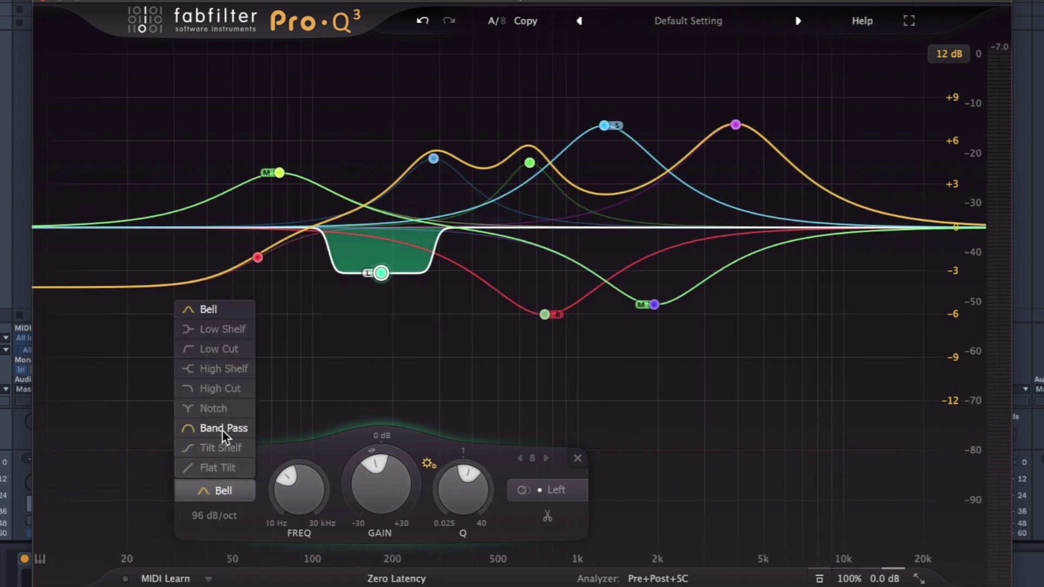
pyautogui.click(208, 465)
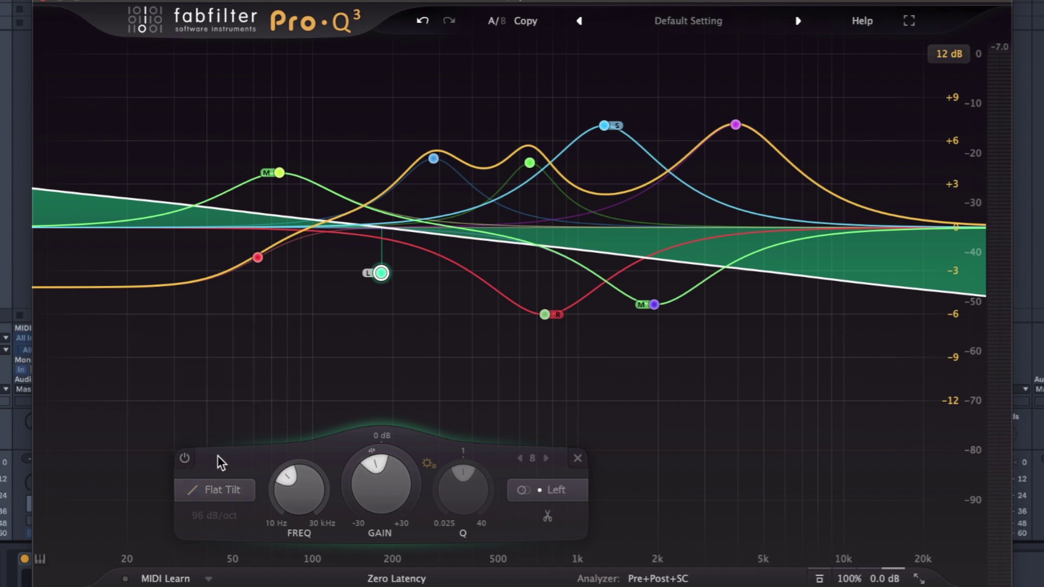
pyautogui.moveTo(384, 282); pyautogui.dragTo(408, 214)
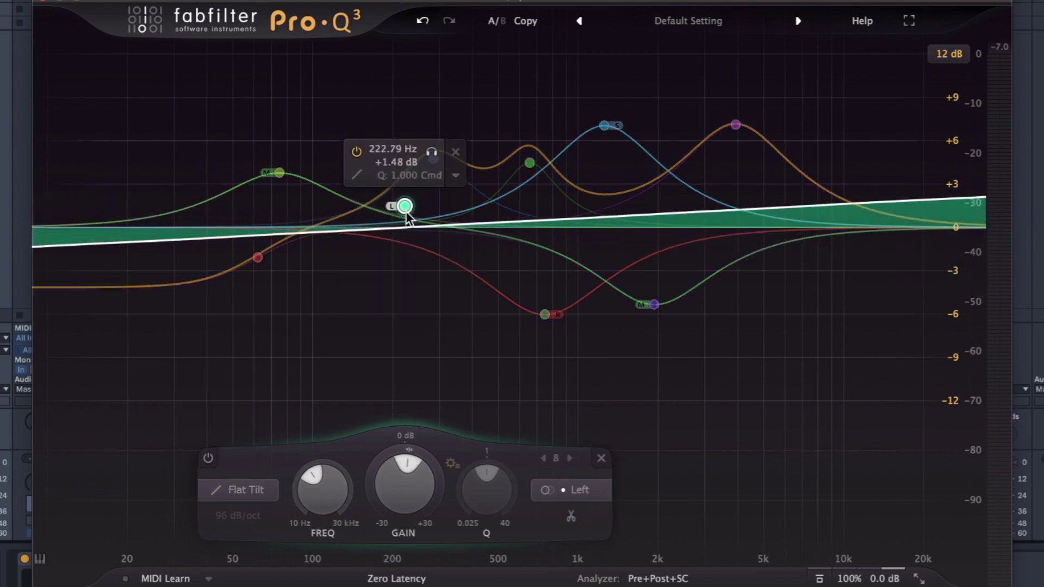
pyautogui.rightClick(405, 214)
pyautogui.moveTo(481, 309)
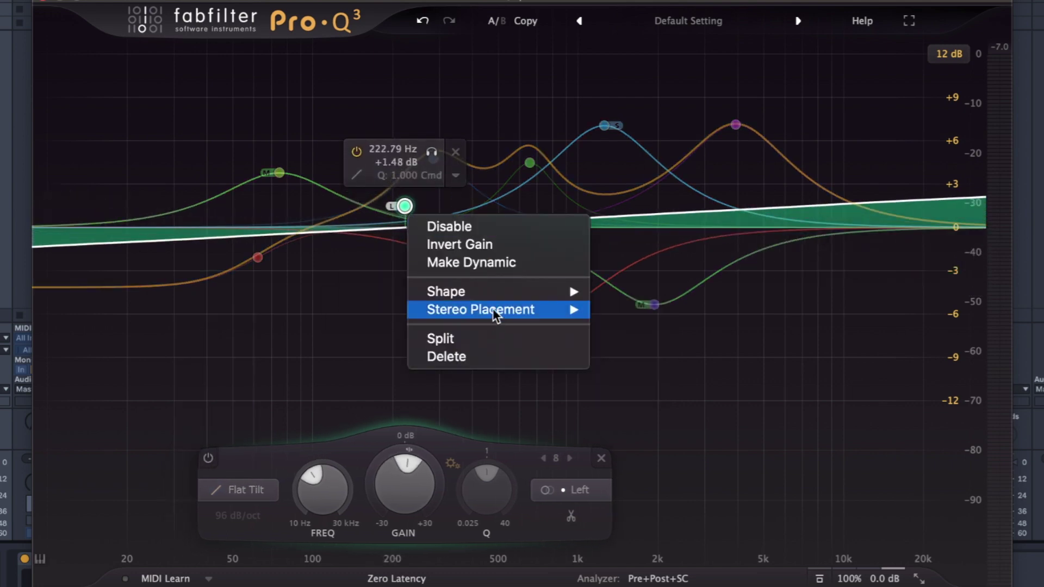
pyautogui.click(629, 350)
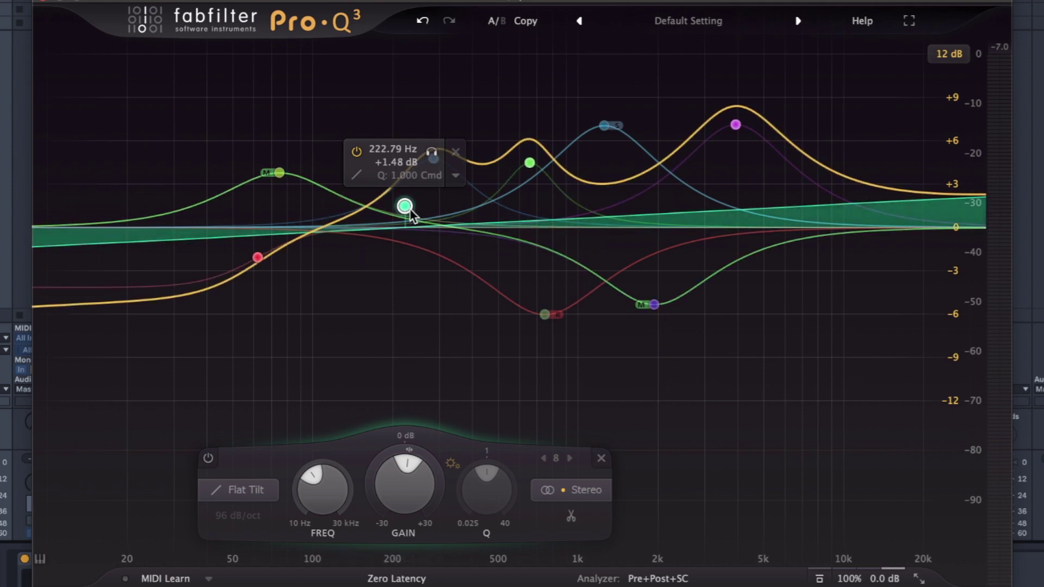
pyautogui.moveTo(408, 208); pyautogui.dragTo(415, 239)
# Change the band to a 24 dB/oct Tilt Shelf, placed around 674 Hz, then about 519 Hz.
pyautogui.rightClick(414, 238)
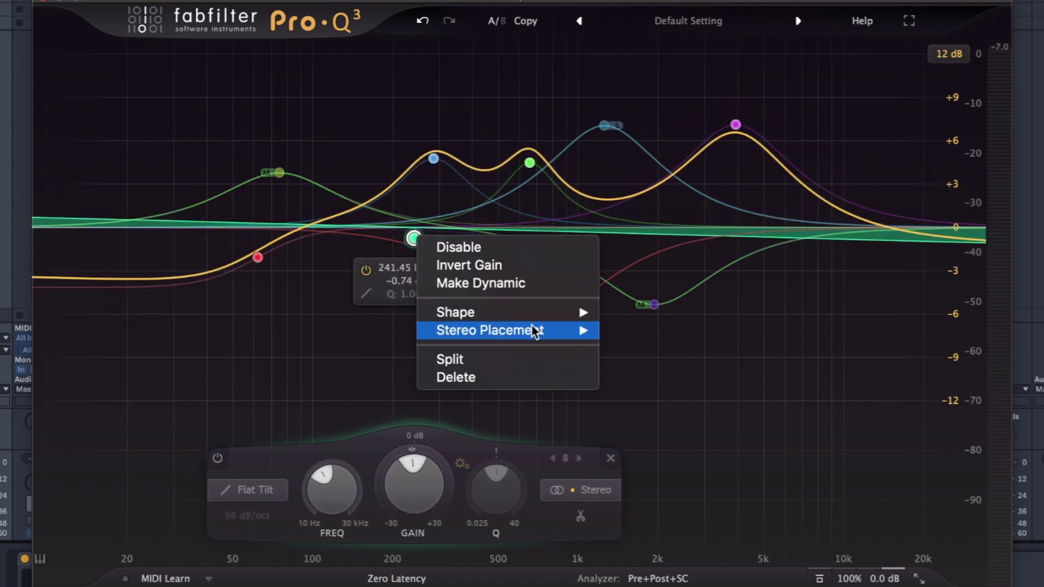
pyautogui.moveTo(456, 312)
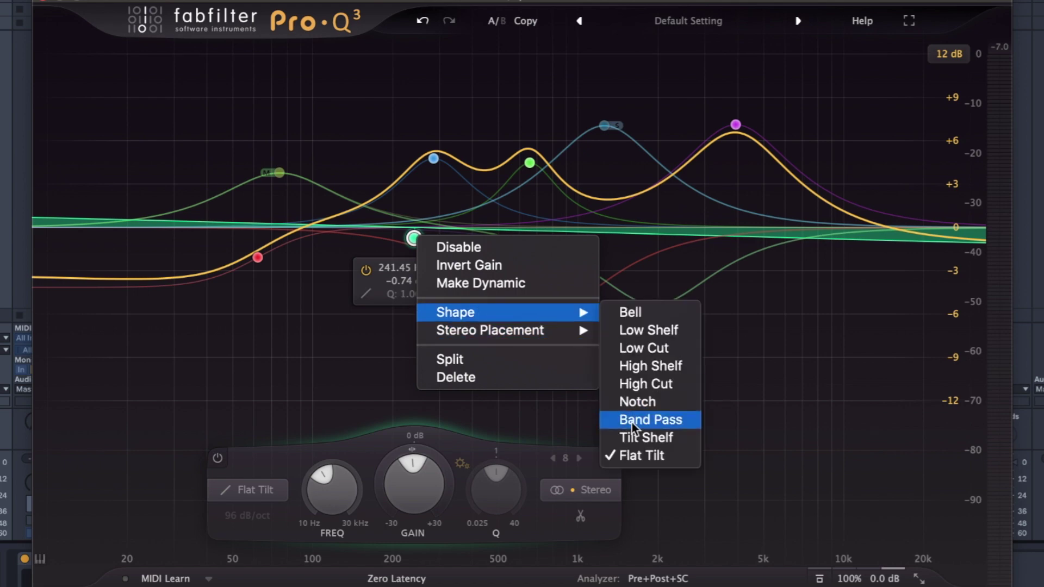
pyautogui.click(627, 437)
pyautogui.moveTo(414, 237)
pyautogui.mouseDown()
pyautogui.moveTo(496, 234)
pyautogui.moveTo(532, 217)
pyautogui.moveTo(530, 198)
pyautogui.mouseUp()
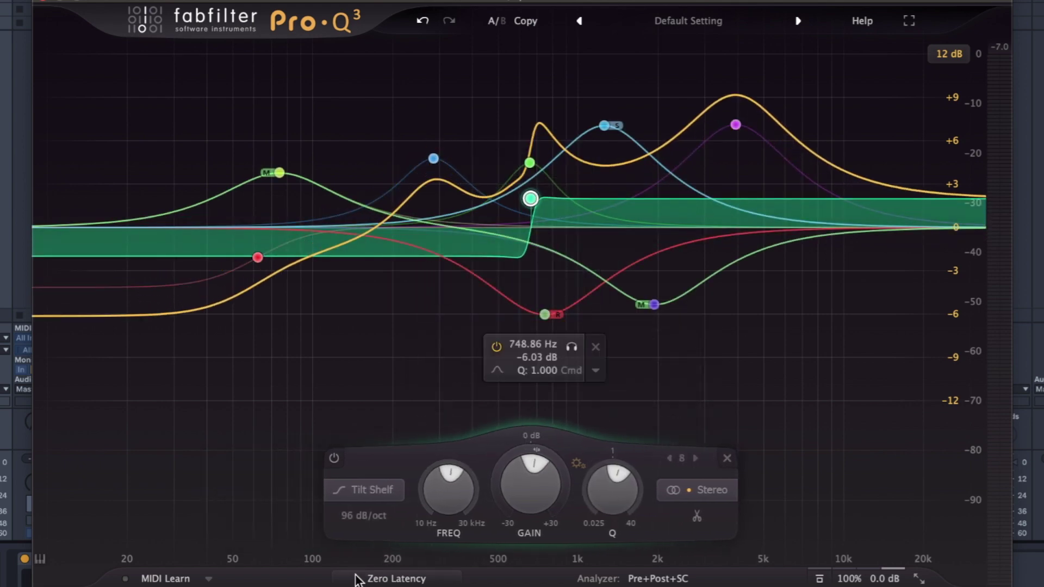
pyautogui.click(364, 516)
pyautogui.click(378, 586)
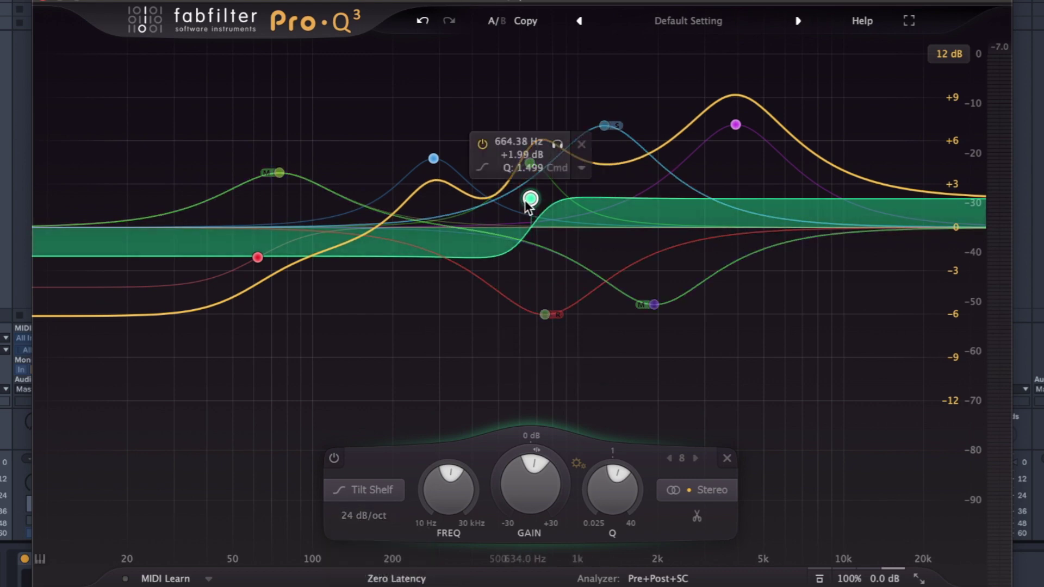
pyautogui.moveTo(530, 199)
pyautogui.mouseDown()
pyautogui.moveTo(497, 204)
pyautogui.moveTo(502, 199)
pyautogui.mouseUp()
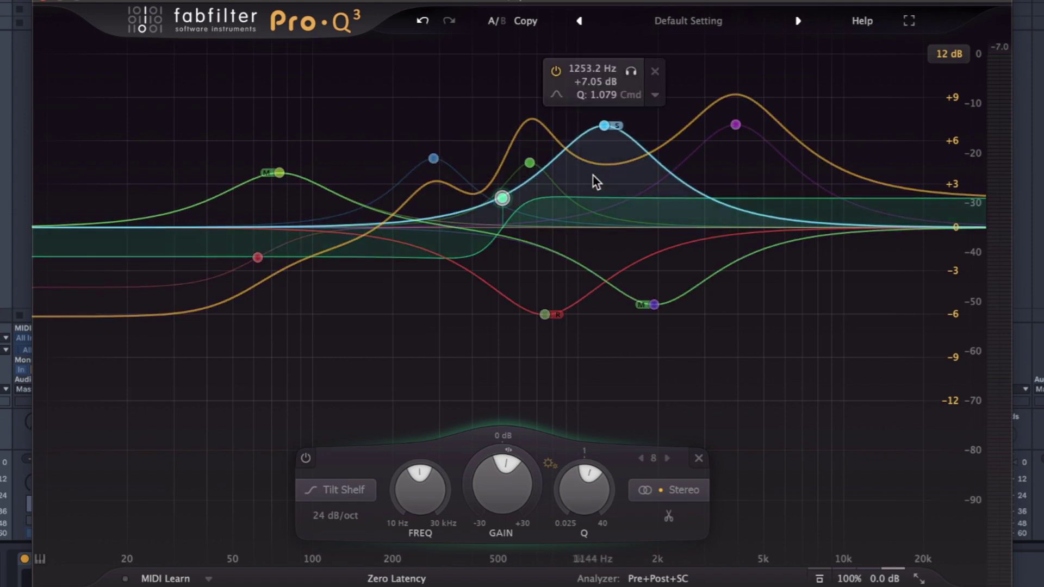
# Return the band to a Flat Tilt at 0 dB, then load the Clean preset.
pyautogui.rightClick(502, 199)
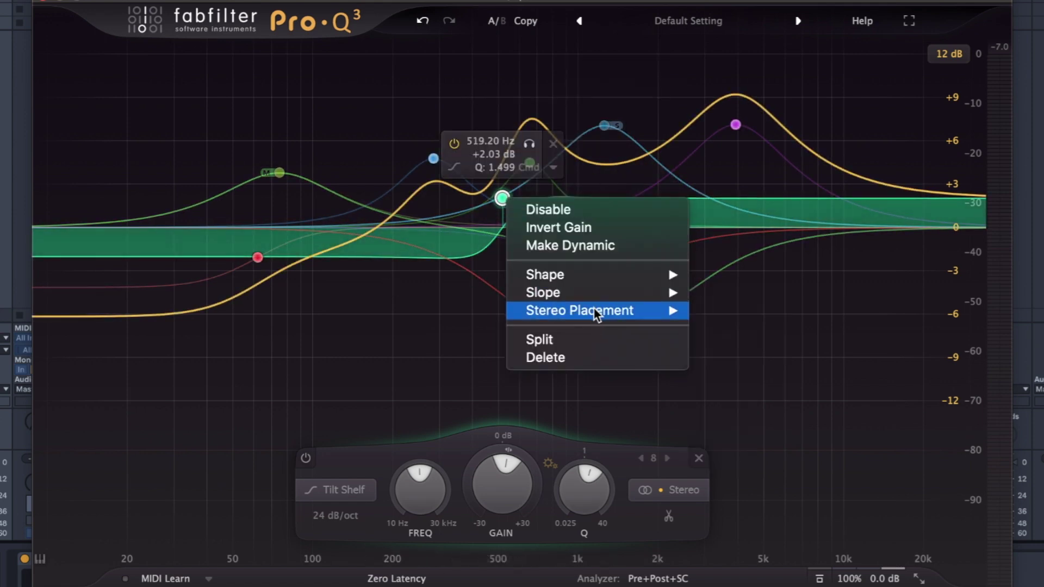
pyautogui.moveTo(571, 275)
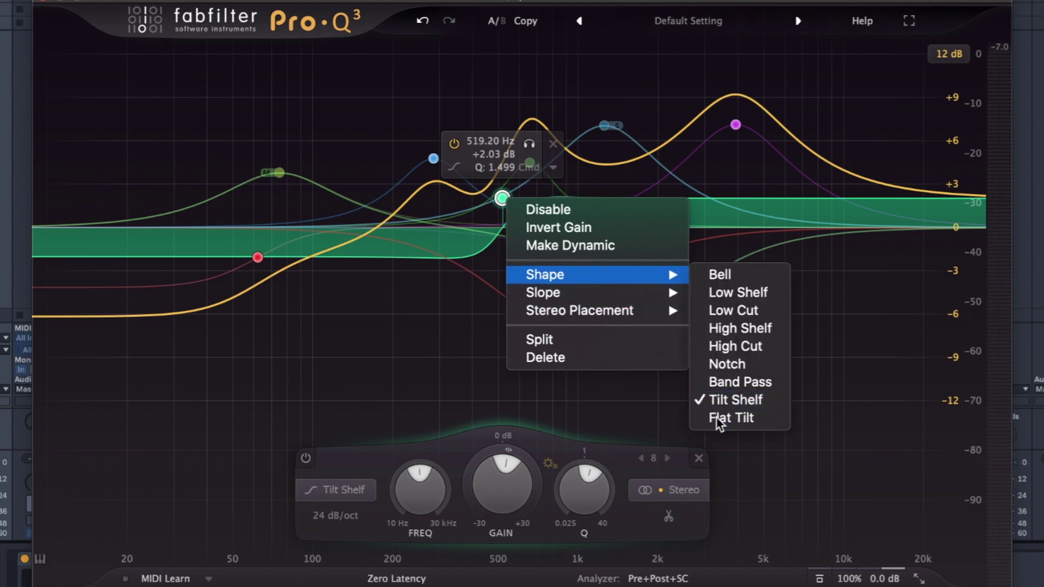
pyautogui.click(716, 417)
pyautogui.moveTo(502, 199)
pyautogui.mouseDown()
pyautogui.moveTo(492, 275)
pyautogui.moveTo(518, 257)
pyautogui.moveTo(528, 168)
pyautogui.moveTo(393, 160)
pyautogui.mouseUp()
pyautogui.click(797, 20)
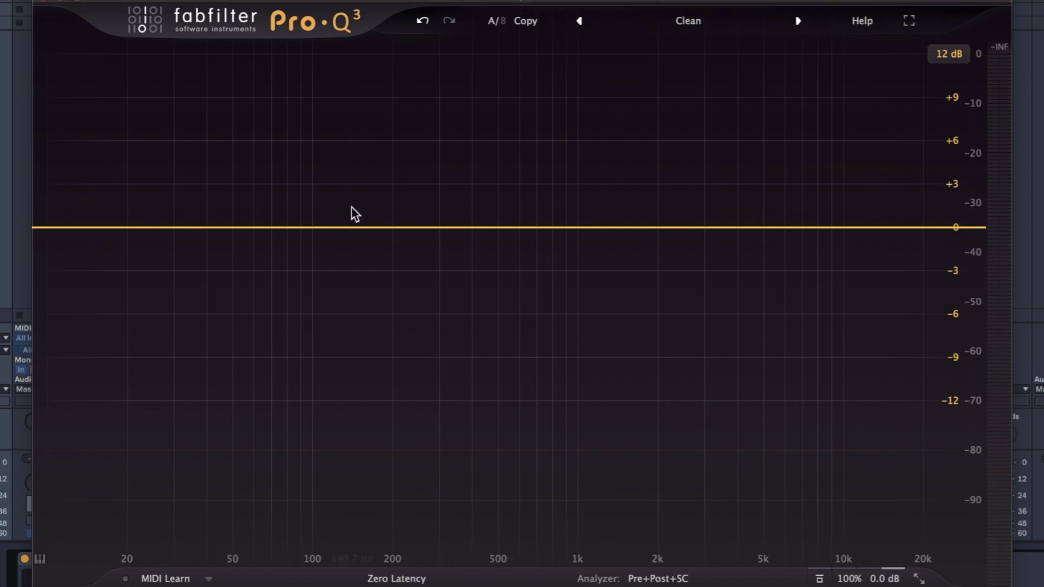
# Start playback and add a 0 dB bell near 305 Hz with a 72 dB/oct slope.
pyautogui.press('space')
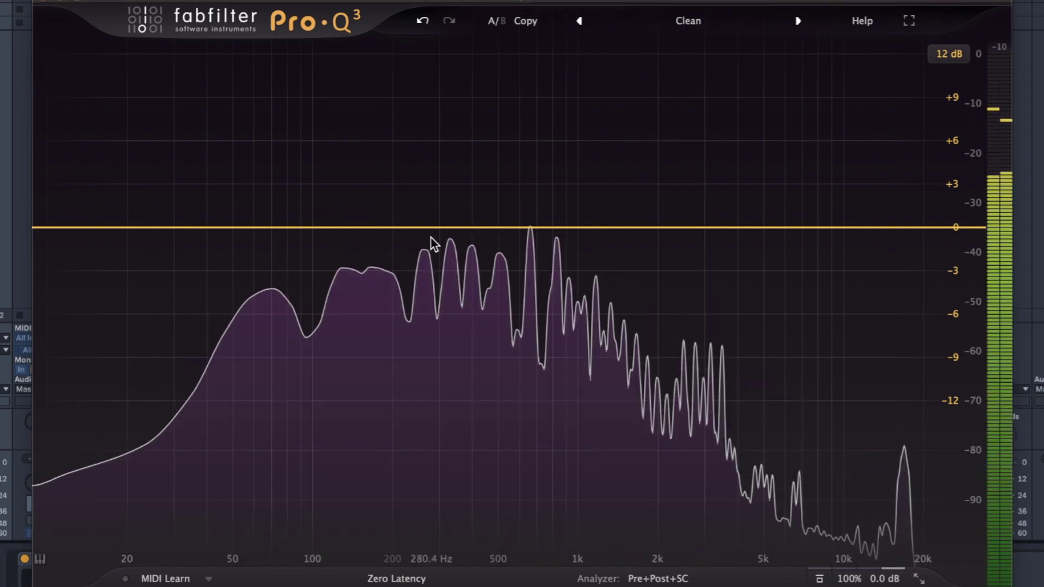
pyautogui.moveTo(431, 228); pyautogui.dragTo(441, 300)
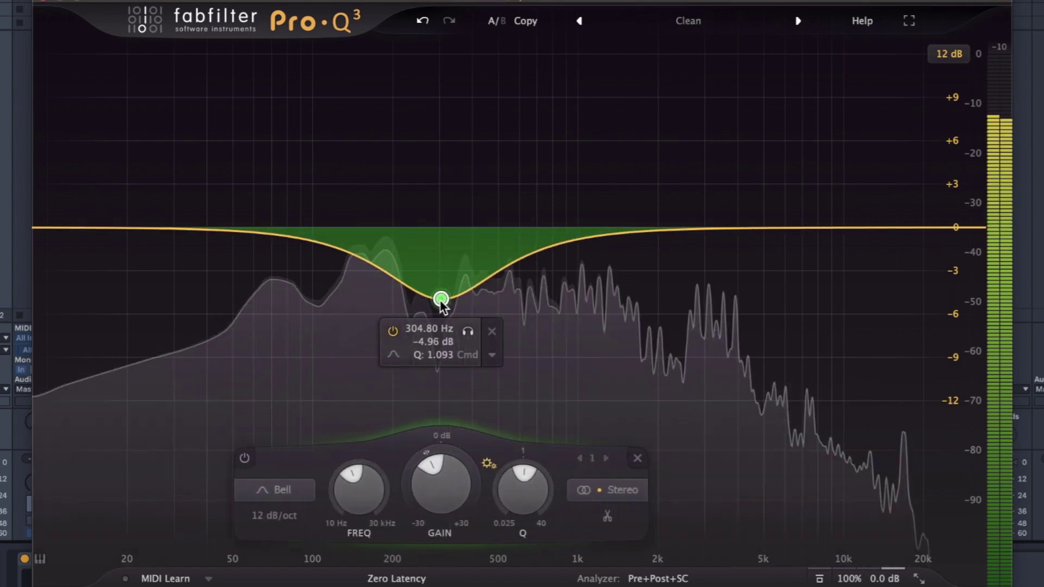
pyautogui.moveTo(440, 300)
pyautogui.mouseDown()
pyautogui.moveTo(438, 228)
pyautogui.moveTo(433, 238)
pyautogui.mouseUp()
pyautogui.click(270, 516)
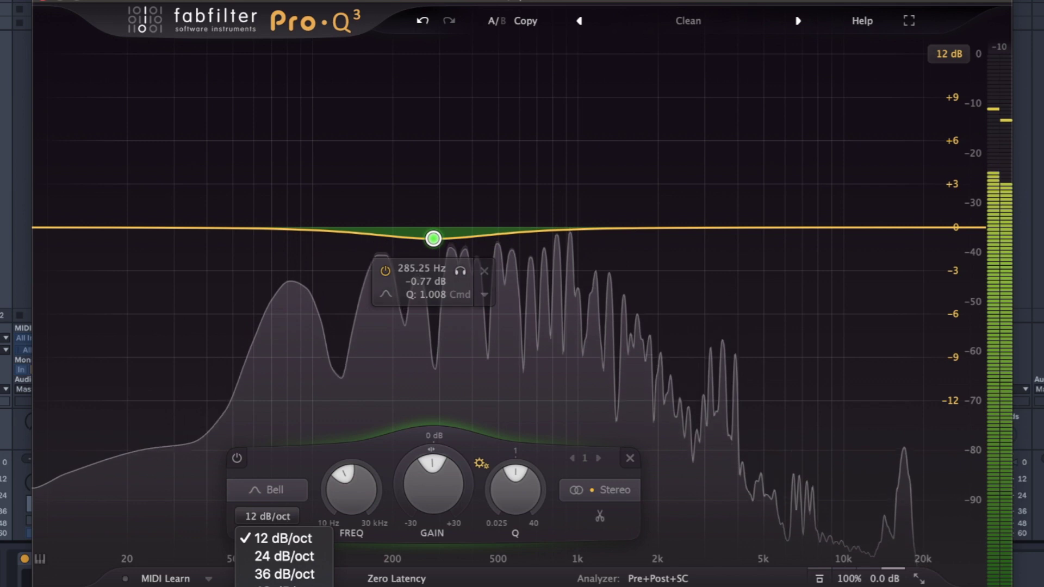
pyautogui.click(282, 583)
# Give the bell a dynamic cut range, move it to about 200 Hz, and bypass its dynamics.
pyautogui.moveTo(426, 444)
pyautogui.mouseDown()
pyautogui.moveTo(395, 532)
pyautogui.moveTo(398, 584)
pyautogui.mouseUp()
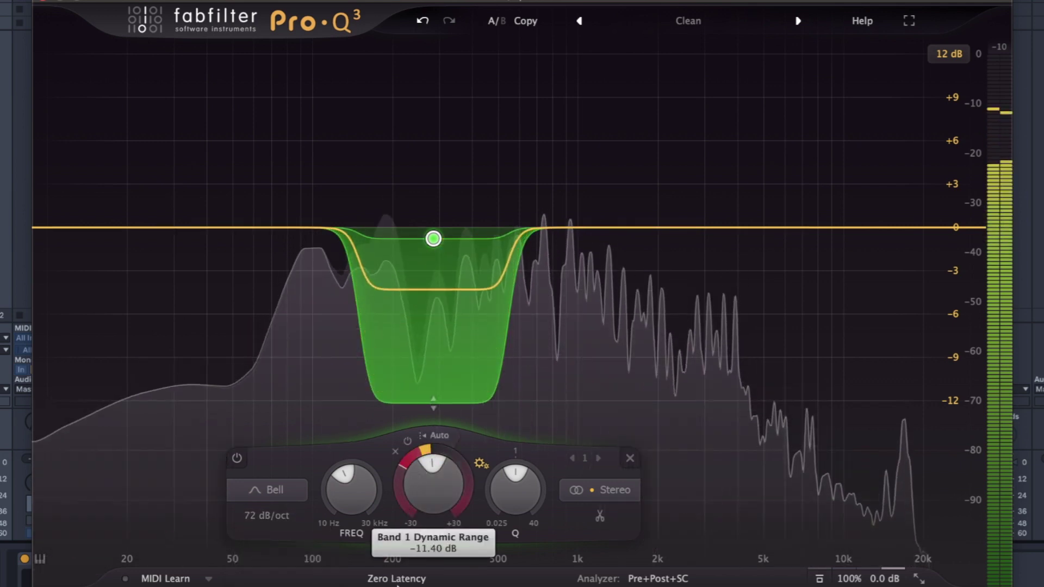
pyautogui.moveTo(431, 237); pyautogui.dragTo(362, 242)
pyautogui.scroll(-3, 363, 240)
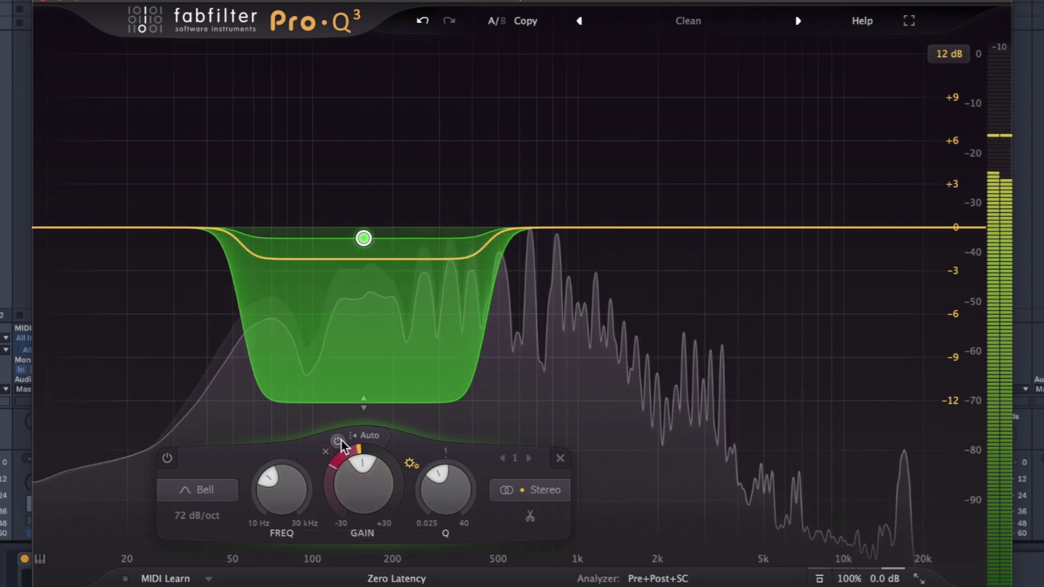
pyautogui.click(342, 440)
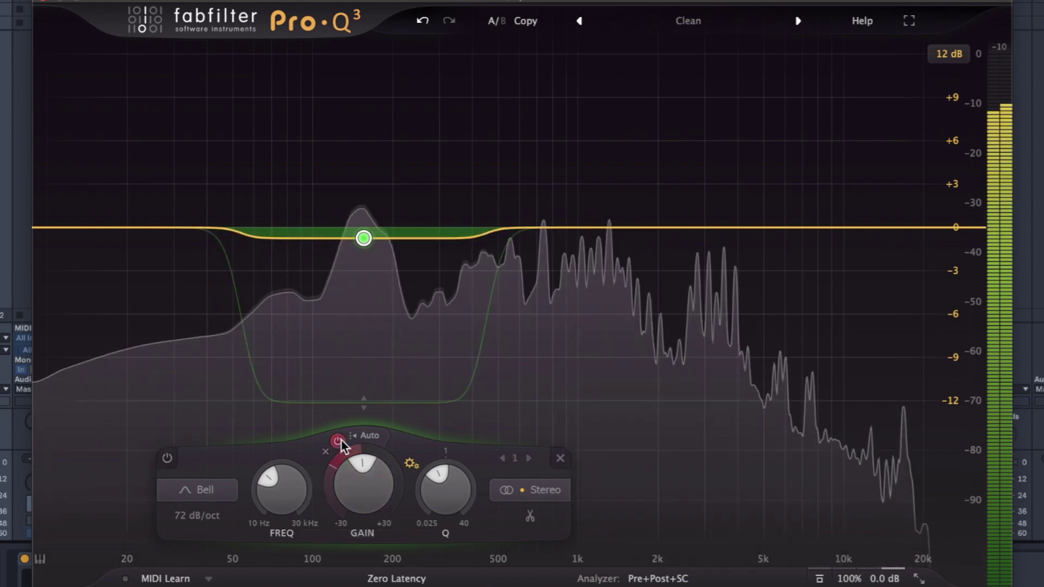
pyautogui.click(341, 439)
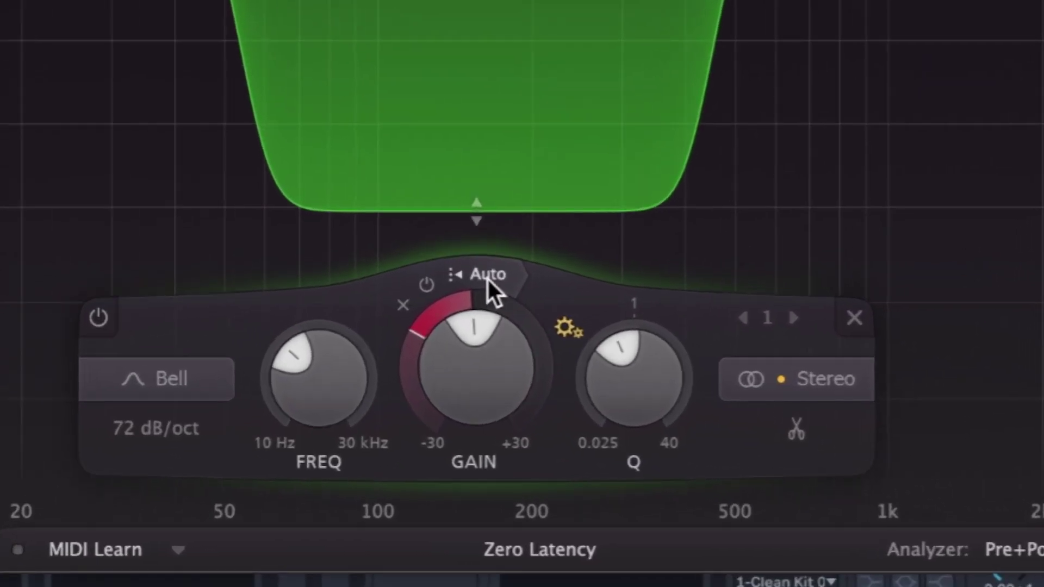
# Switch band 1 from Auto to a manual threshold of about -21 dB.
pyautogui.click(487, 277)
pyautogui.moveTo(586, 343)
pyautogui.mouseDown()
pyautogui.moveTo(580, 368)
pyautogui.moveTo(579, 324)
pyautogui.mouseUp()
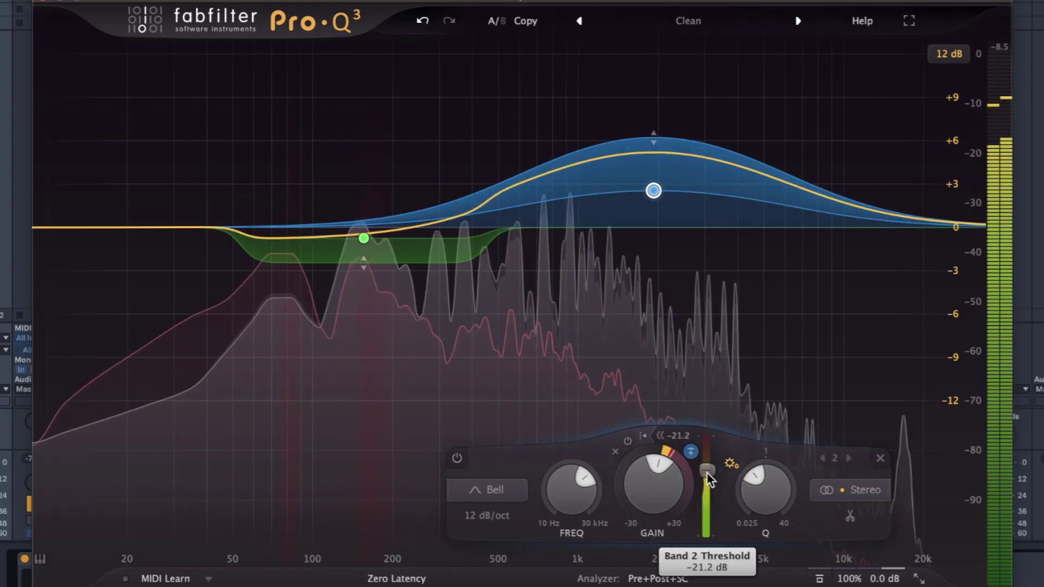
# Move band 2's threshold to -18.4 dB then -20.1 dB, and raise band 1 to 0 dB.
pyautogui.moveTo(707, 472); pyautogui.dragTo(707, 468)
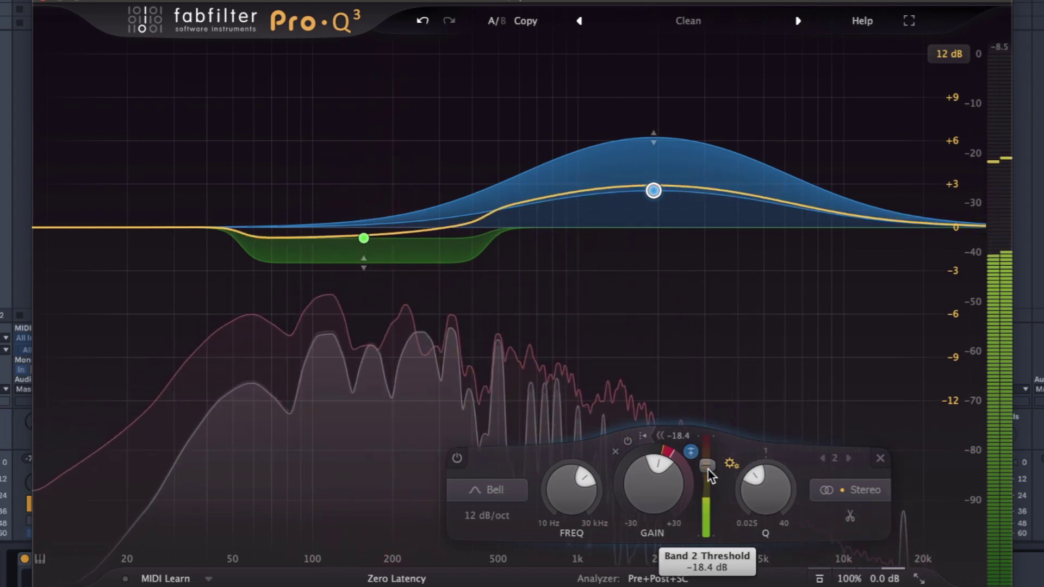
pyautogui.moveTo(707, 468); pyautogui.dragTo(705, 473)
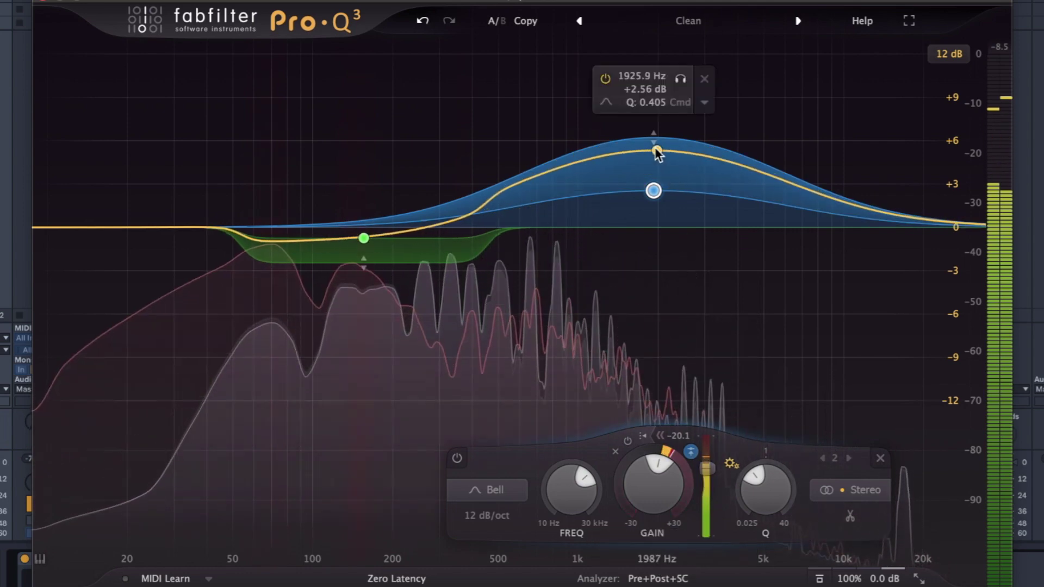
pyautogui.moveTo(364, 238)
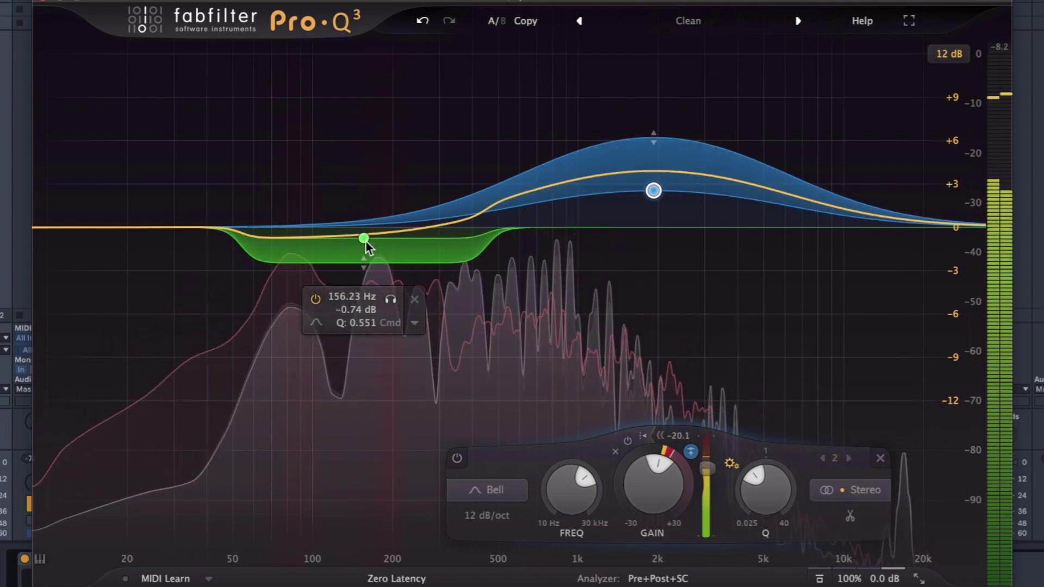
pyautogui.moveTo(365, 244); pyautogui.dragTo(362, 227)
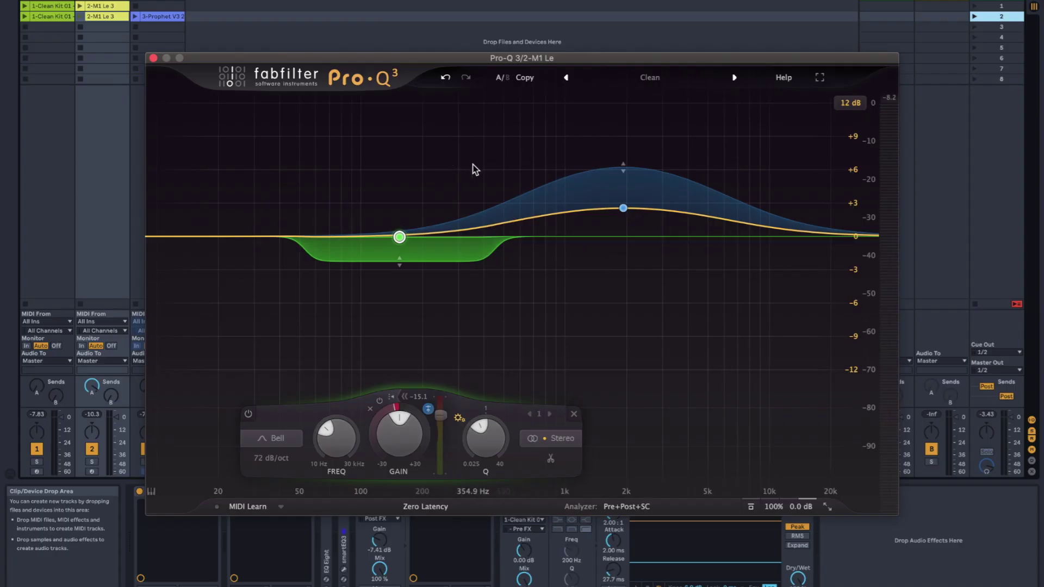
# Toggle between the A setting and the flat B setting, finishing on A.
pyautogui.click(502, 78)
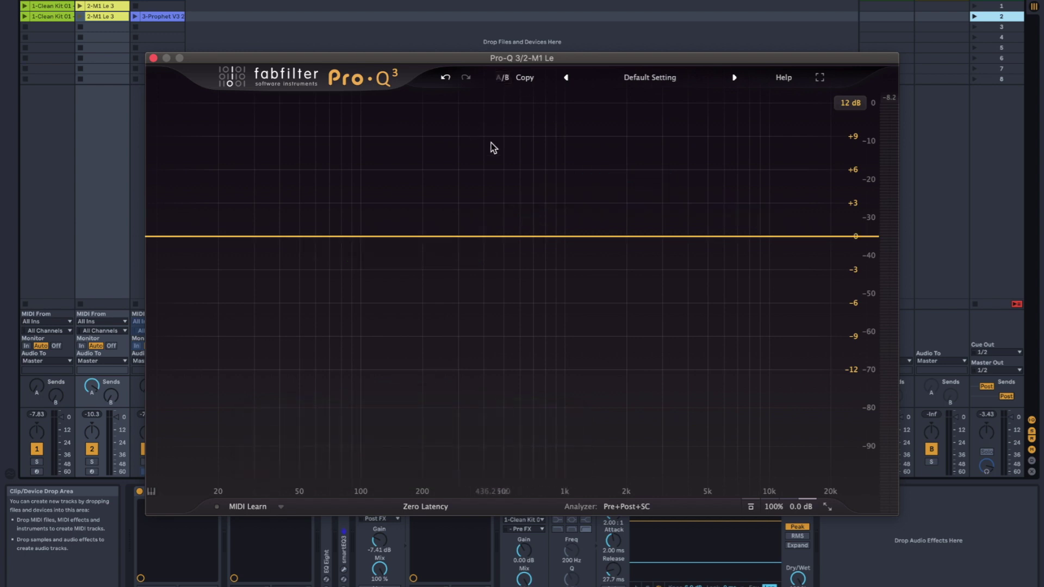
pyautogui.click(504, 77)
pyautogui.click(504, 77)
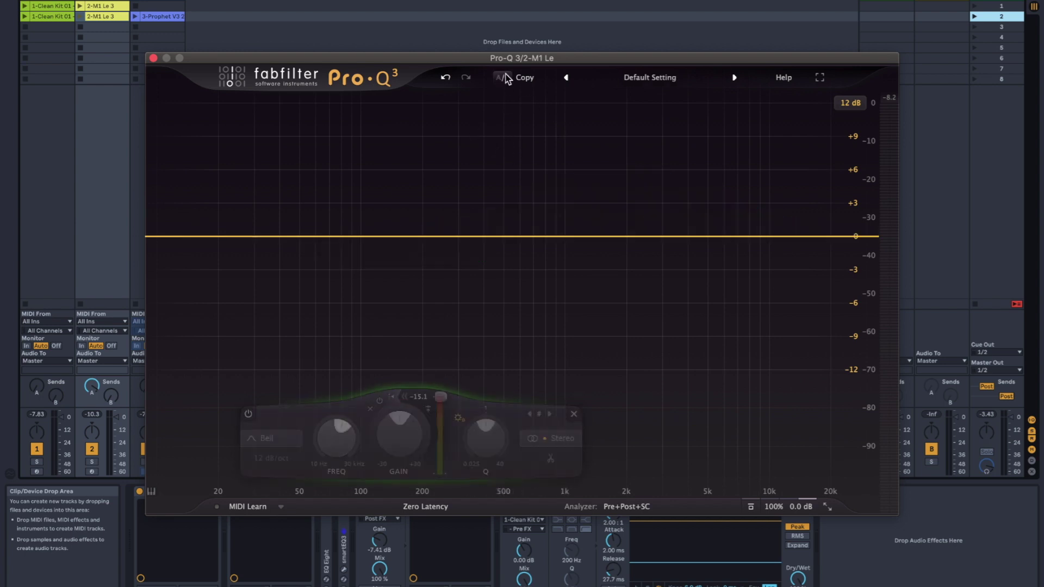
pyautogui.click(501, 81)
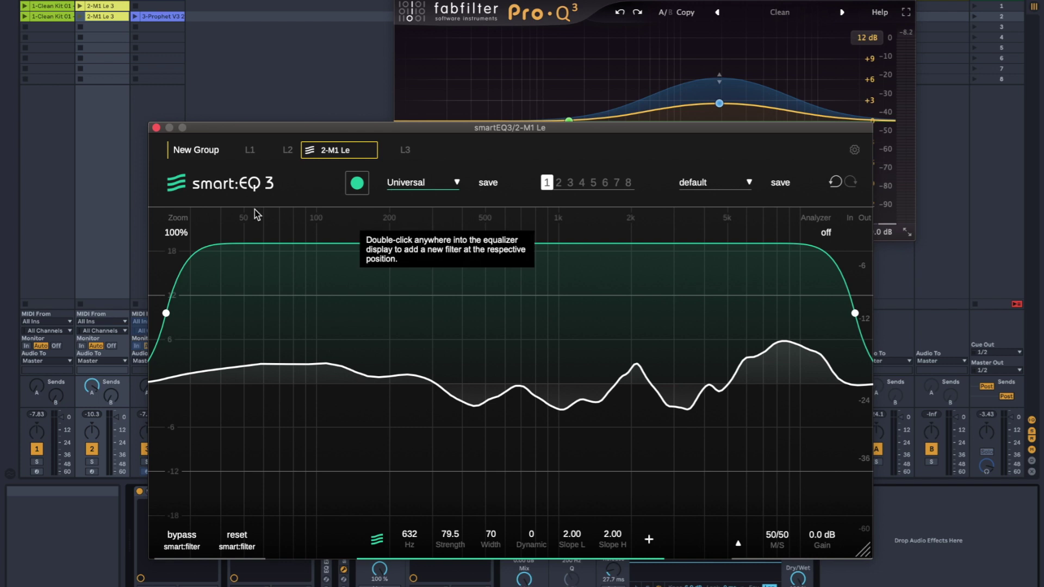
# Add a band near 107 Hz in smart:EQ 3, make it a low cut, and move it to about 250 Hz.
pyautogui.click(536, 45)
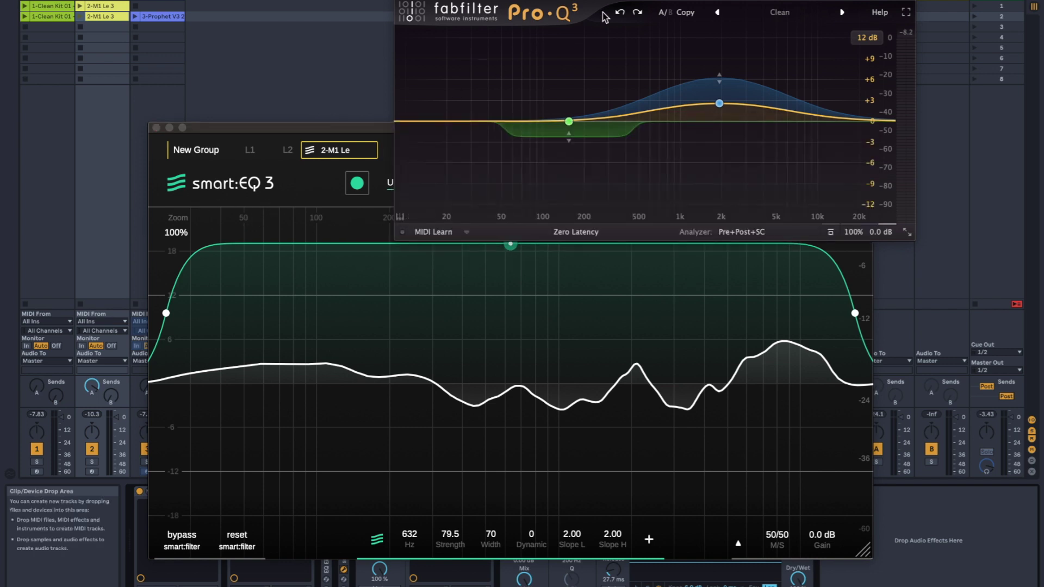
pyautogui.click(291, 183)
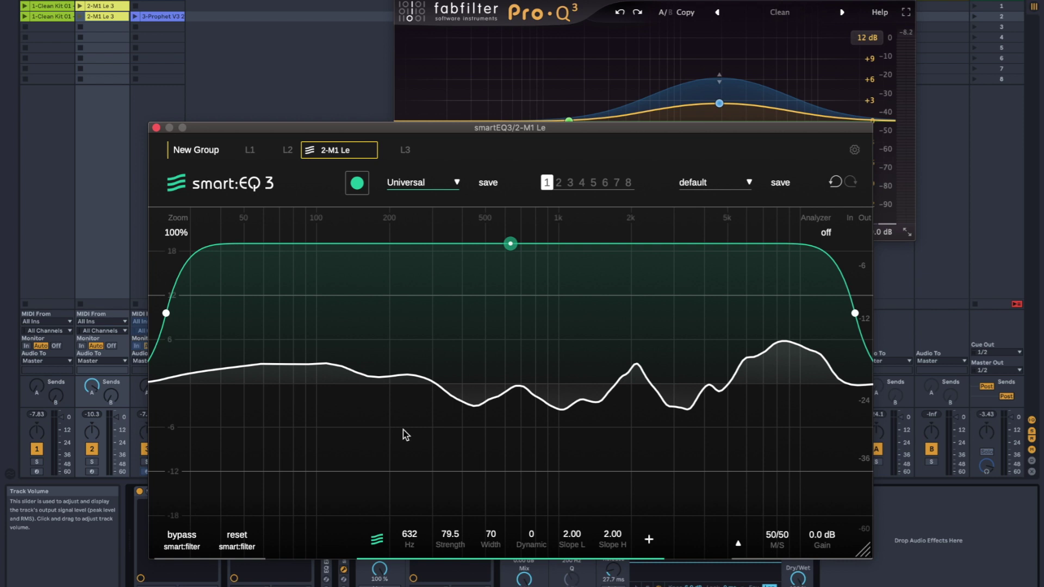
pyautogui.doubleClick(326, 382)
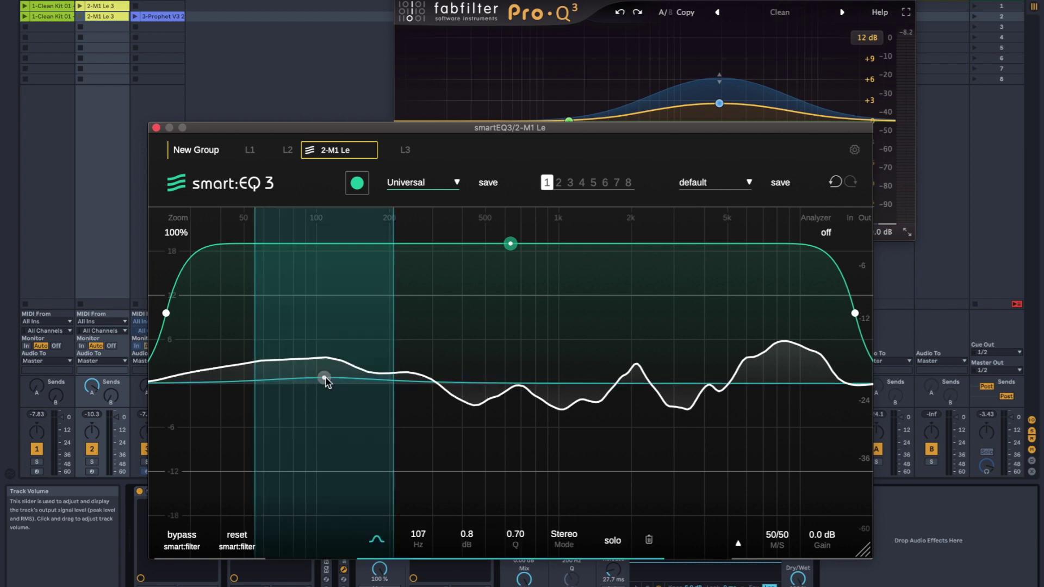
pyautogui.moveTo(326, 380); pyautogui.dragTo(324, 438)
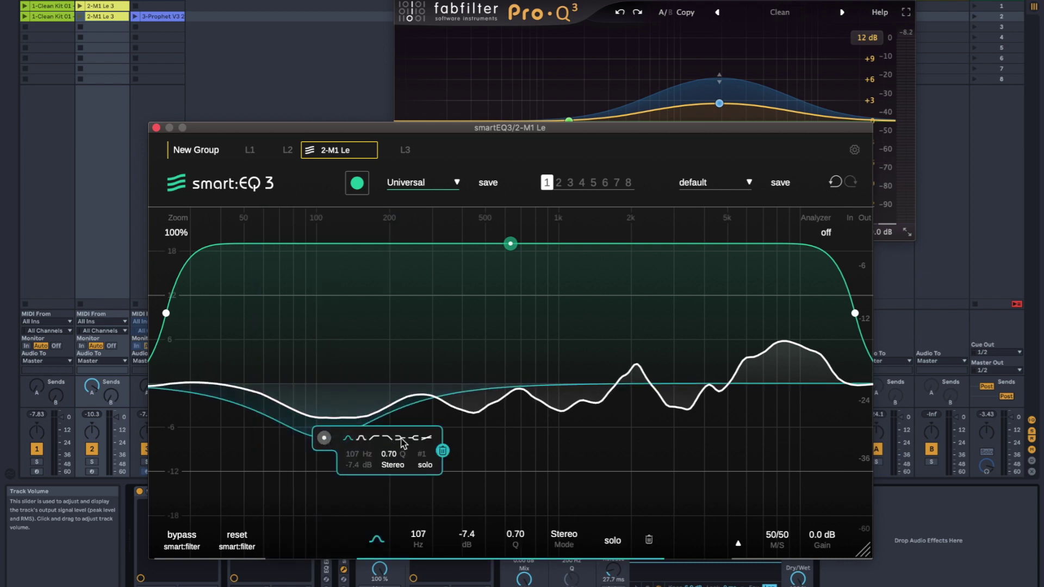
pyautogui.click(400, 441)
pyautogui.moveTo(324, 436); pyautogui.dragTo(512, 394)
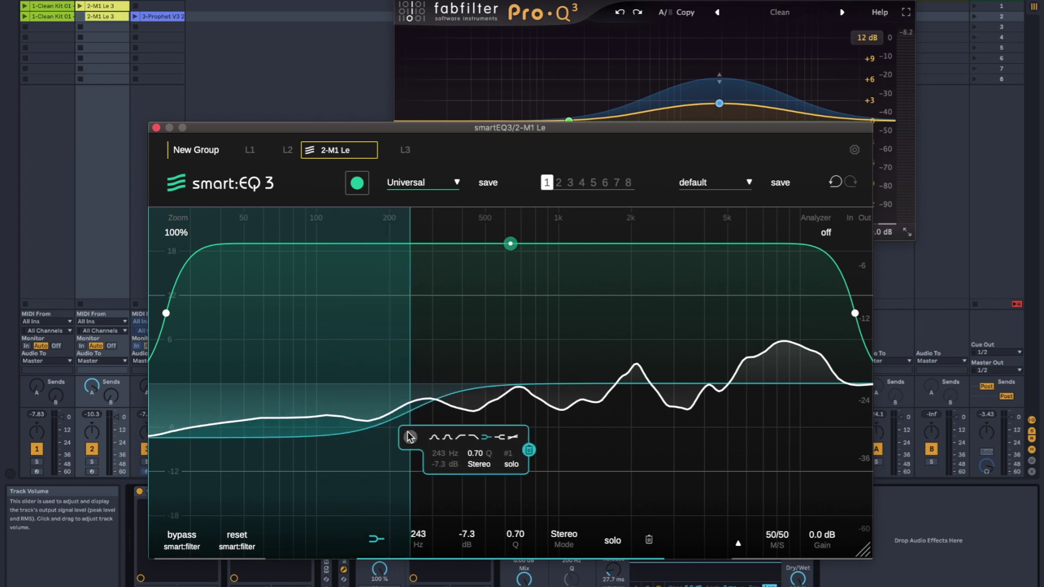
# Add a bell near 2 kHz and set its boost to 3.7 dB.
pyautogui.doubleClick(595, 384)
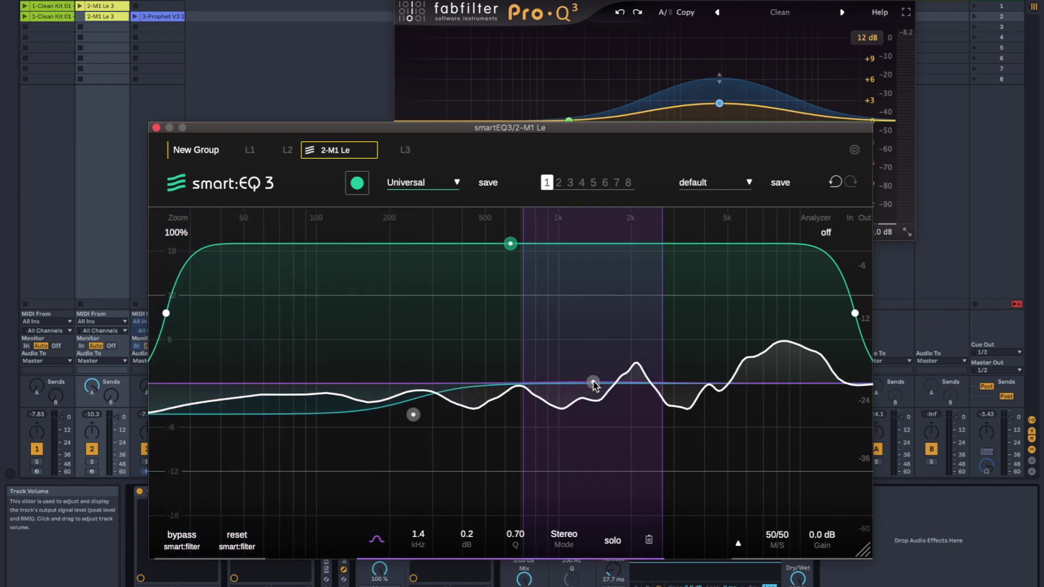
pyautogui.moveTo(594, 384)
pyautogui.mouseDown()
pyautogui.moveTo(646, 339)
pyautogui.moveTo(634, 333)
pyautogui.mouseUp()
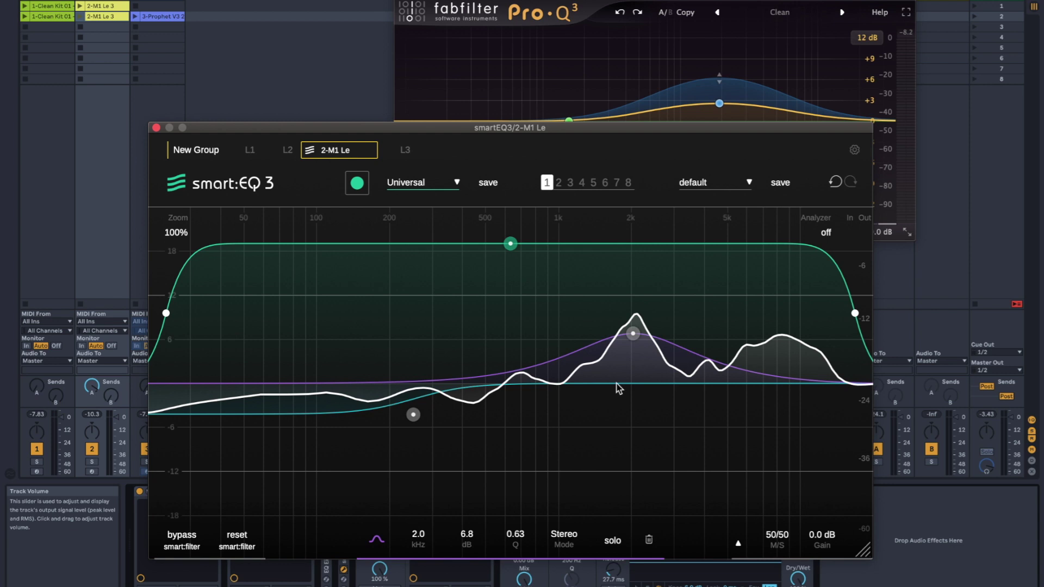
pyautogui.moveTo(633, 334); pyautogui.dragTo(634, 359)
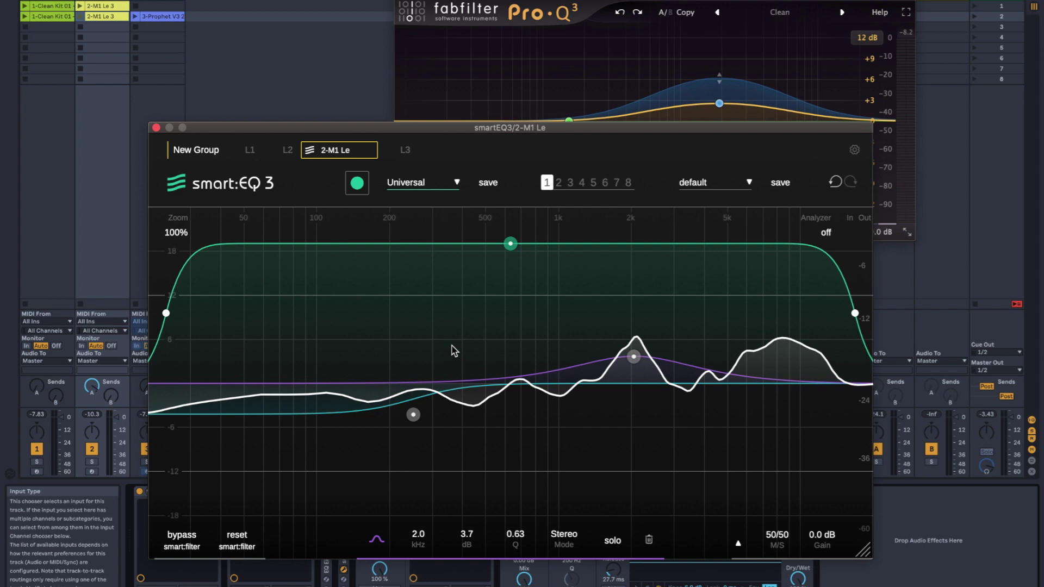
# Add a midrange bell boosted about 7.6 dB, sweep it lower, and widen it into a broad bell.
pyautogui.doubleClick(492, 385)
pyautogui.moveTo(494, 380)
pyautogui.mouseDown()
pyautogui.moveTo(480, 329)
pyautogui.moveTo(494, 342)
pyautogui.moveTo(492, 330)
pyautogui.mouseUp()
pyautogui.scroll(2, 492, 330)
pyautogui.scroll(5, 492, 331)
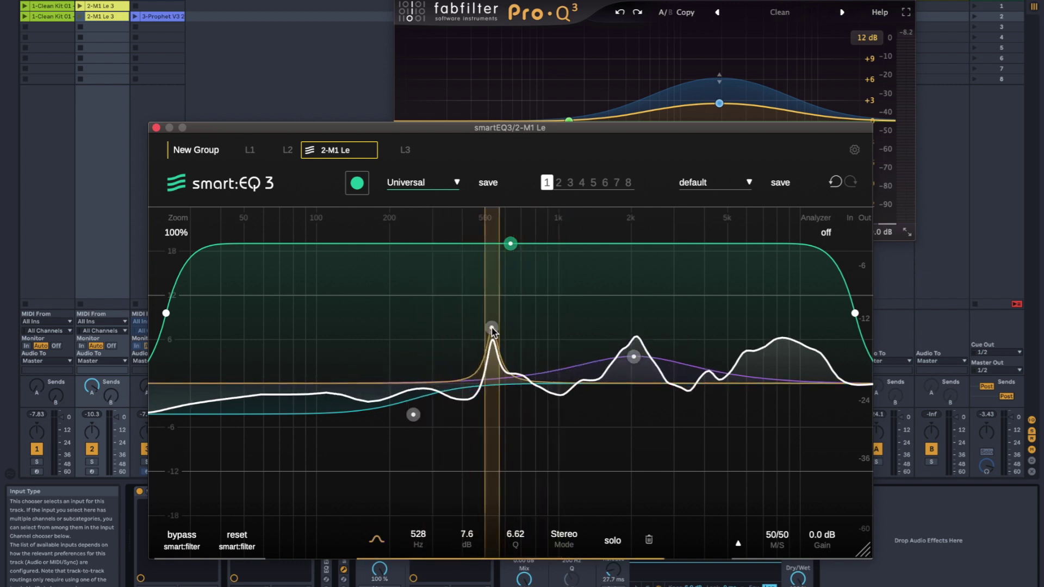
pyautogui.scroll(3, 492, 330)
pyautogui.scroll(3, 492, 330)
pyautogui.moveTo(492, 329)
pyautogui.mouseDown()
pyautogui.moveTo(538, 329)
pyautogui.moveTo(336, 333)
pyautogui.mouseUp()
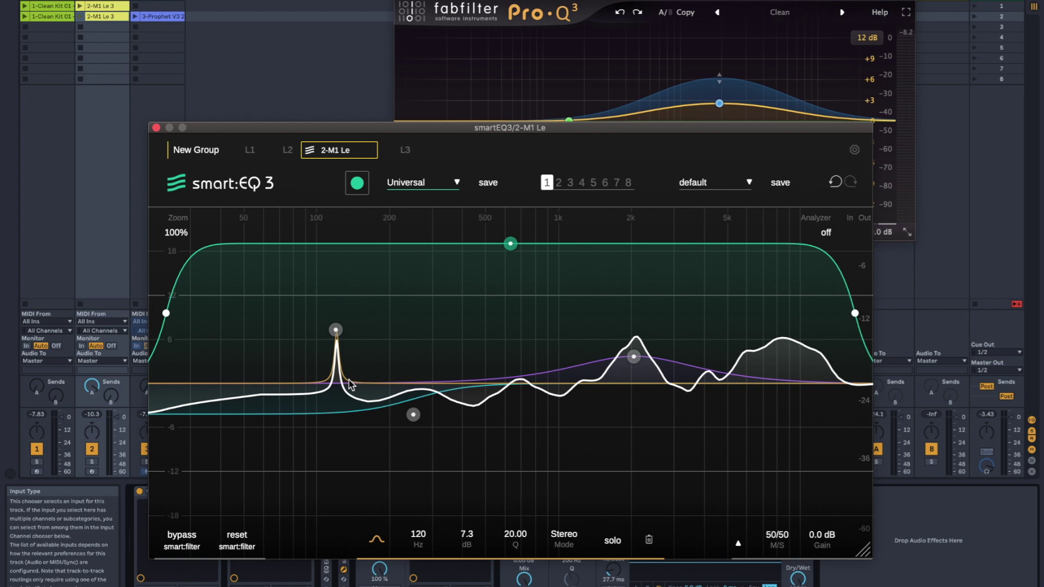
pyautogui.moveTo(336, 330)
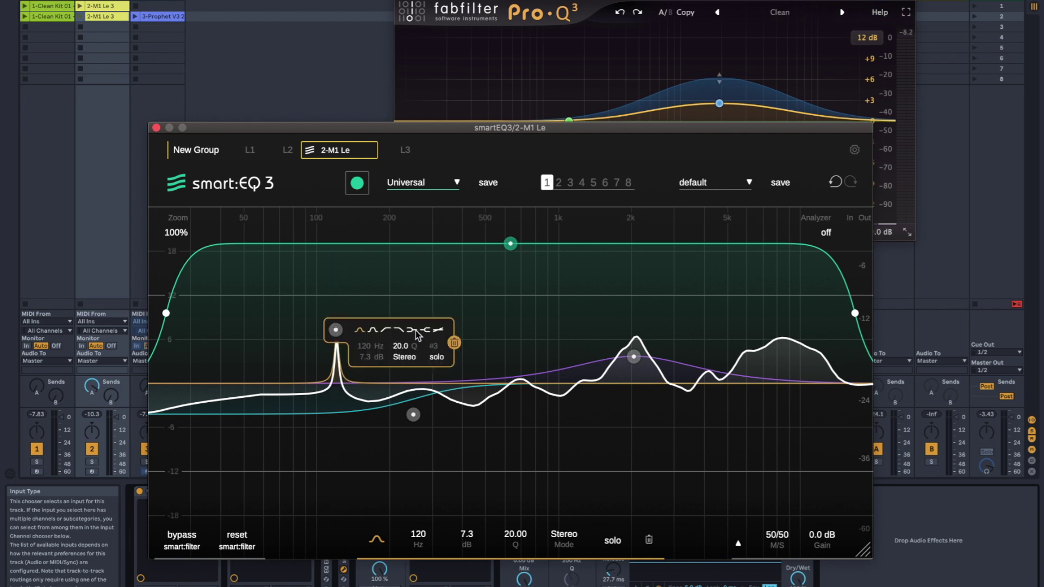
pyautogui.click(372, 331)
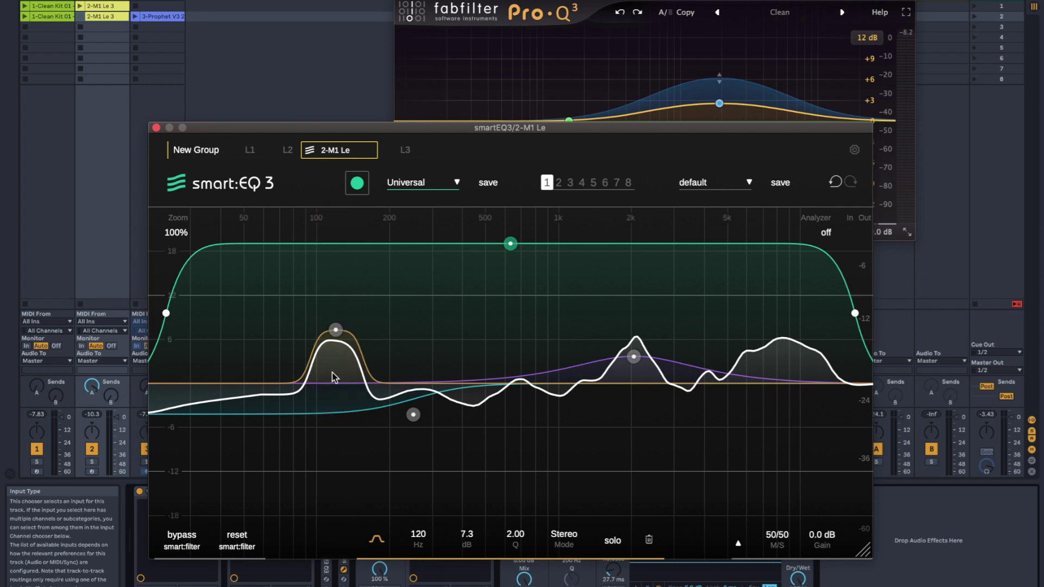
# Reduce the bell's boost, move it to about 691 Hz, then delete it.
pyautogui.moveTo(335, 330); pyautogui.dragTo(342, 363)
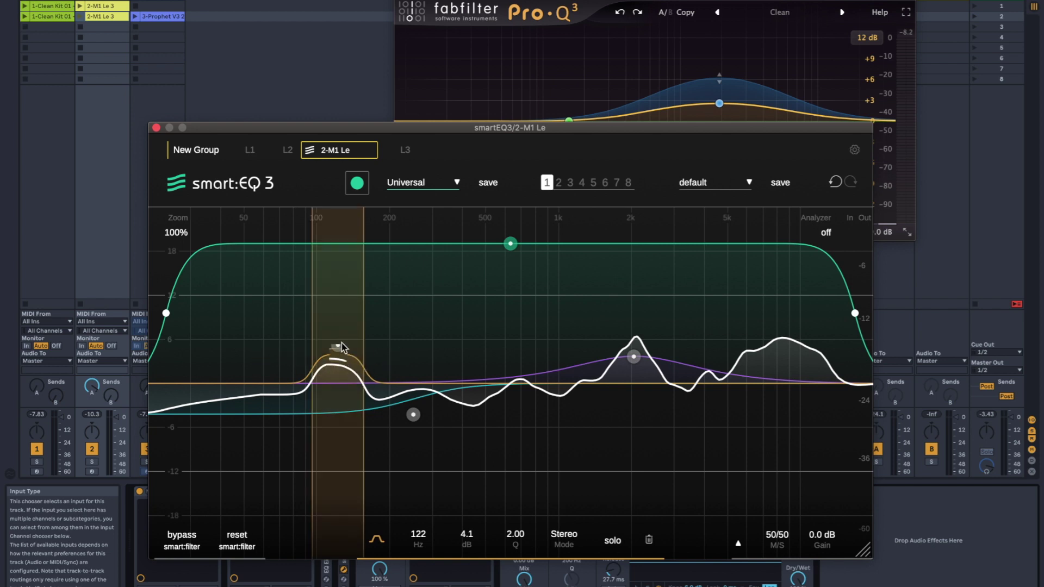
pyautogui.moveTo(343, 357)
pyautogui.mouseDown()
pyautogui.moveTo(341, 339)
pyautogui.moveTo(337, 402)
pyautogui.moveTo(328, 339)
pyautogui.moveTo(275, 320)
pyautogui.moveTo(351, 318)
pyautogui.moveTo(330, 336)
pyautogui.moveTo(347, 324)
pyautogui.mouseUp()
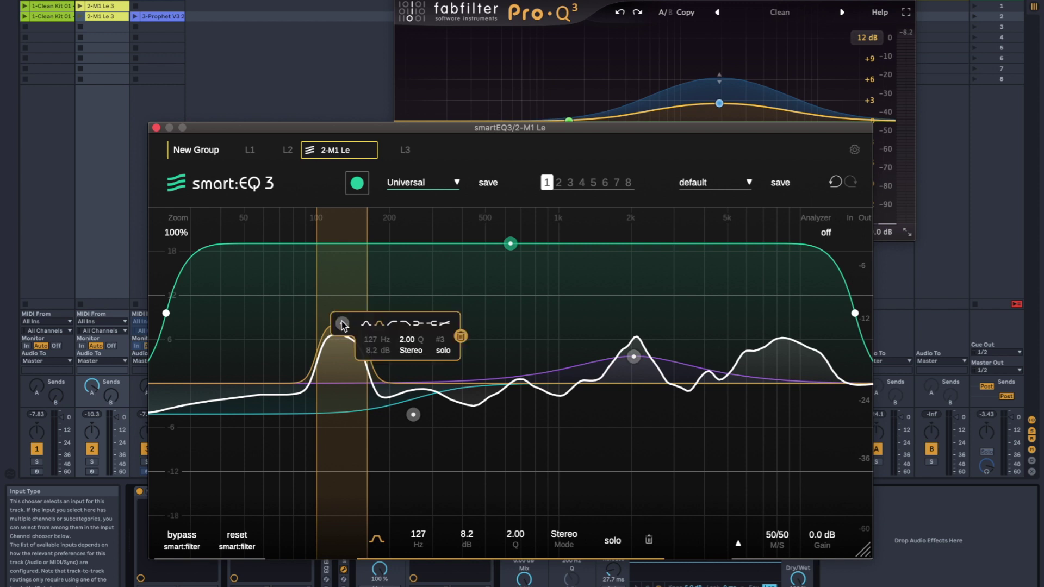
pyautogui.moveTo(342, 324)
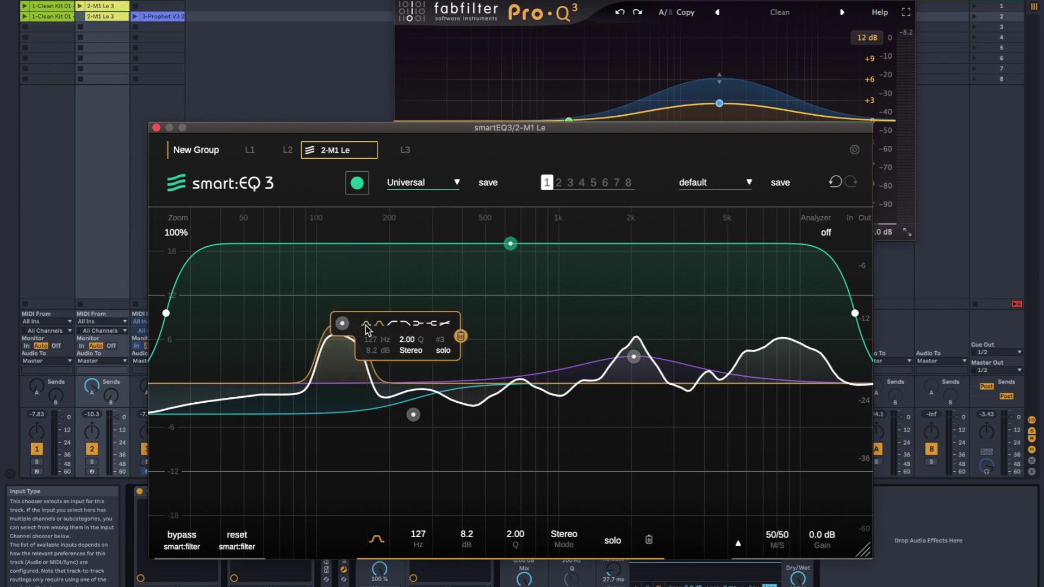
pyautogui.scroll(3, 318, 381)
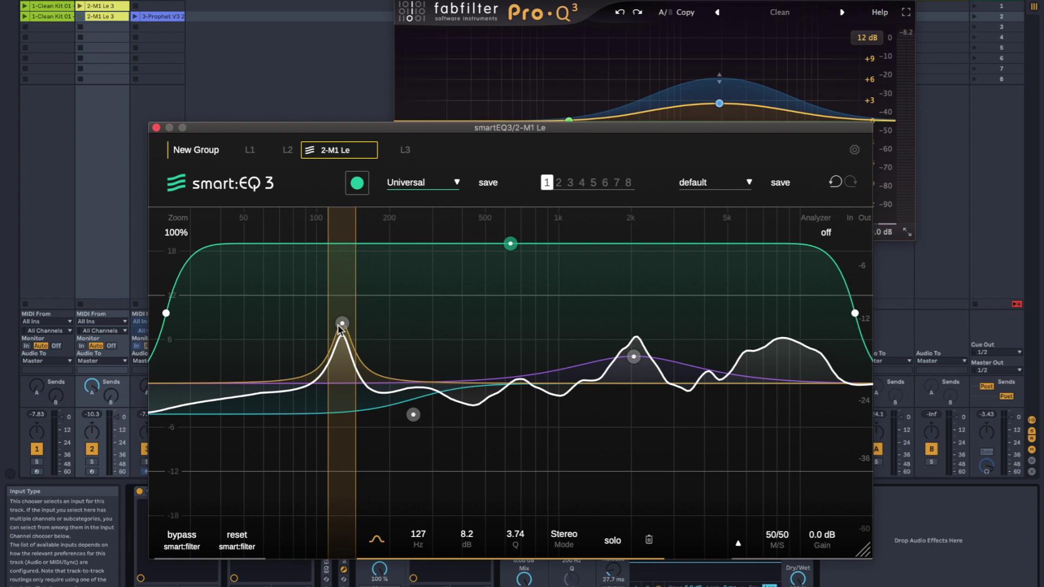
pyautogui.scroll(5, 342, 327)
pyautogui.scroll(5, 341, 328)
pyautogui.scroll(-3, 341, 327)
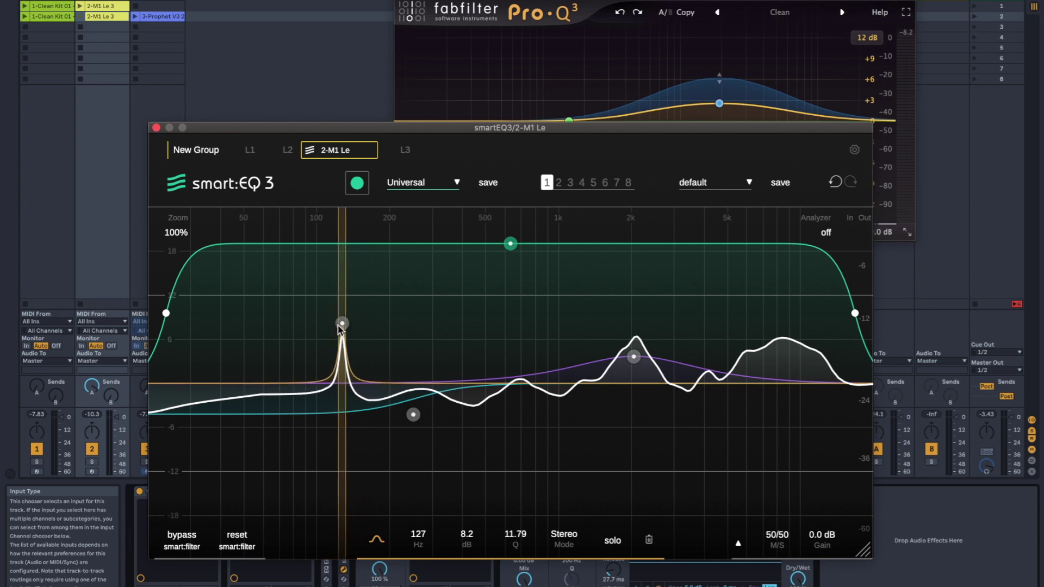
pyautogui.scroll(-5, 342, 328)
pyautogui.scroll(-3, 342, 326)
pyautogui.scroll(3, 342, 326)
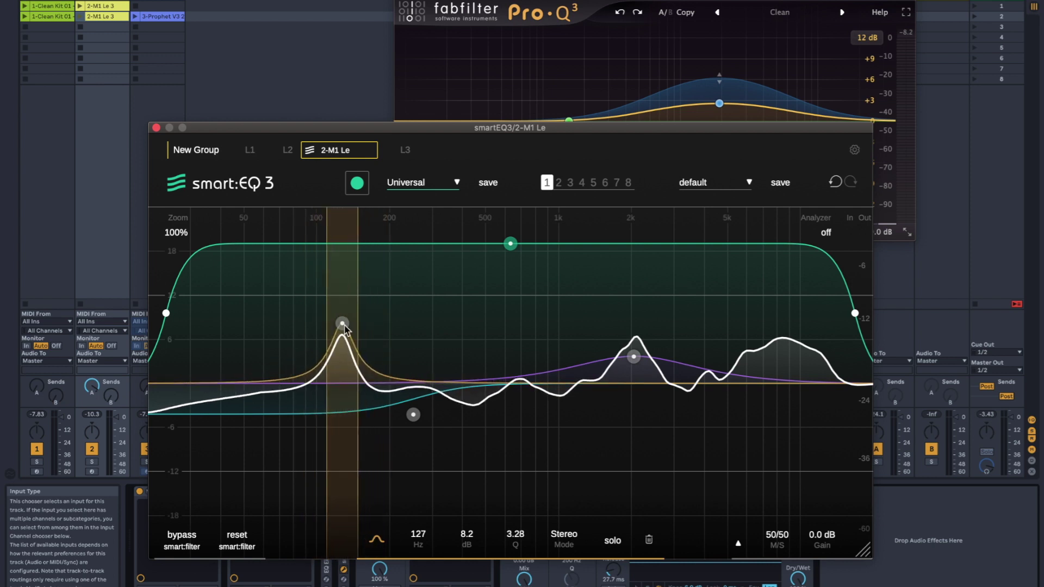
pyautogui.moveTo(342, 327); pyautogui.dragTo(518, 331)
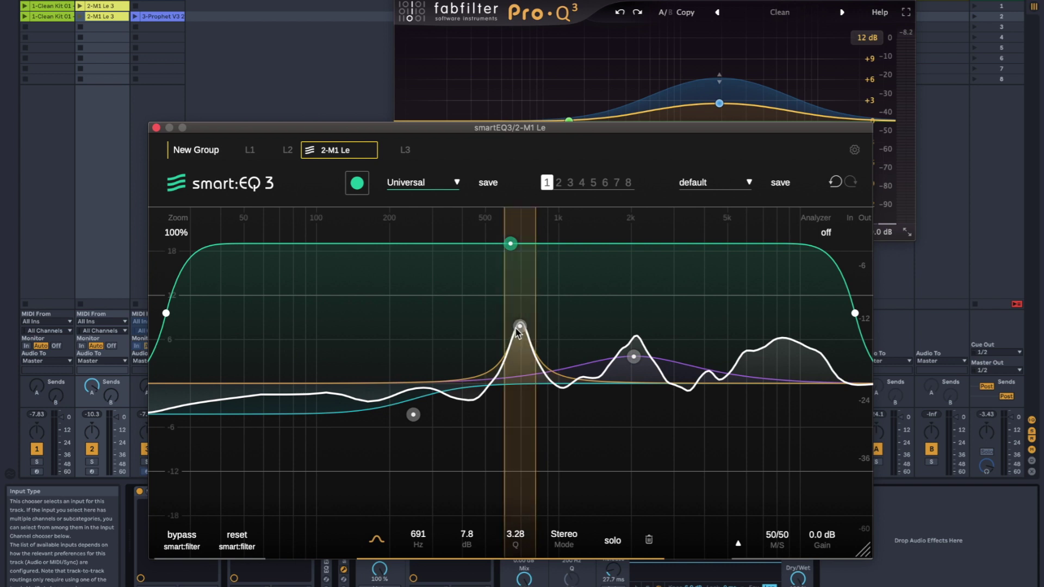
pyautogui.click(648, 539)
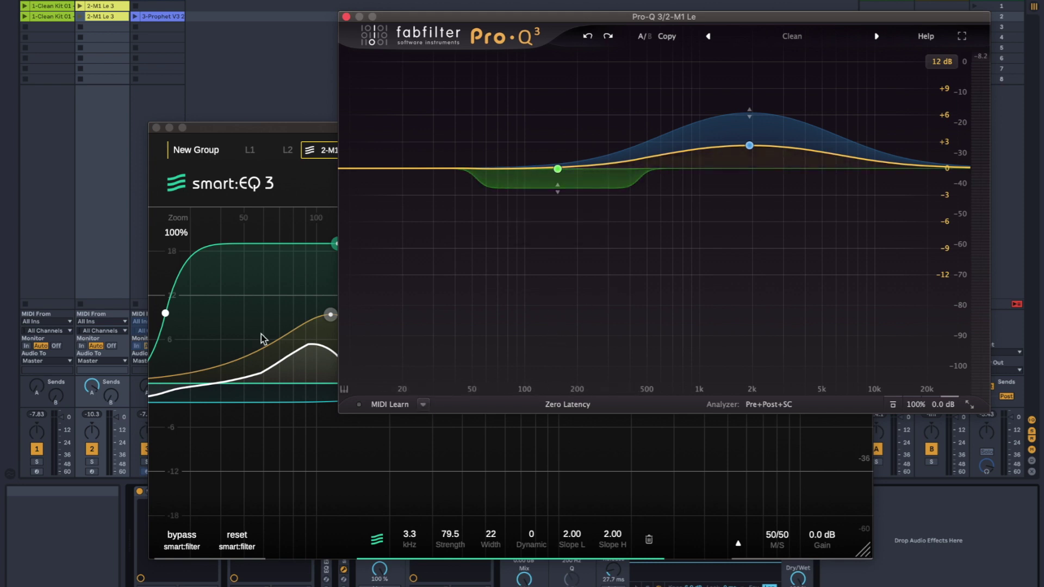
# Close and reopen smart:EQ 3, then bring Pro-Q 3 forward and play the keys track.
pyautogui.click(156, 129)
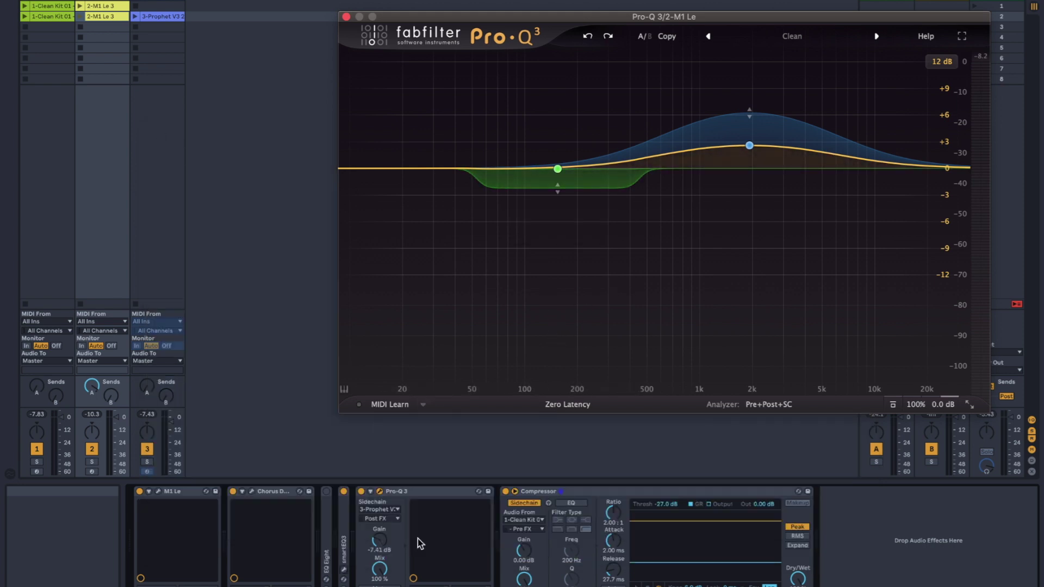
pyautogui.click(343, 579)
pyautogui.click(576, 65)
pyautogui.press('space')
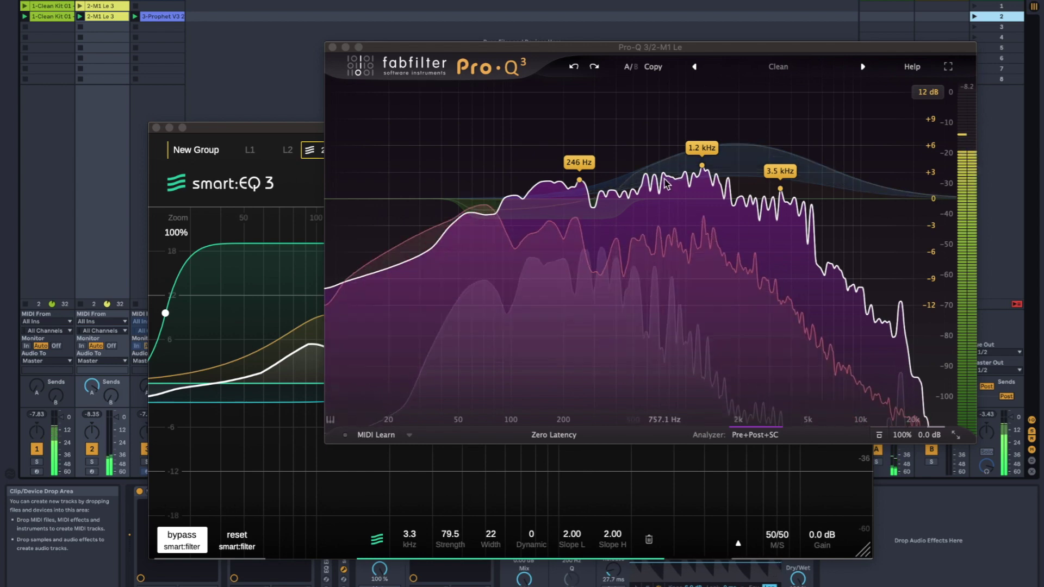
# Create a new deep, narrow notch band in Pro-Q 3 near 800 Hz.
pyautogui.moveTo(670, 176); pyautogui.dragTo(644, 299)
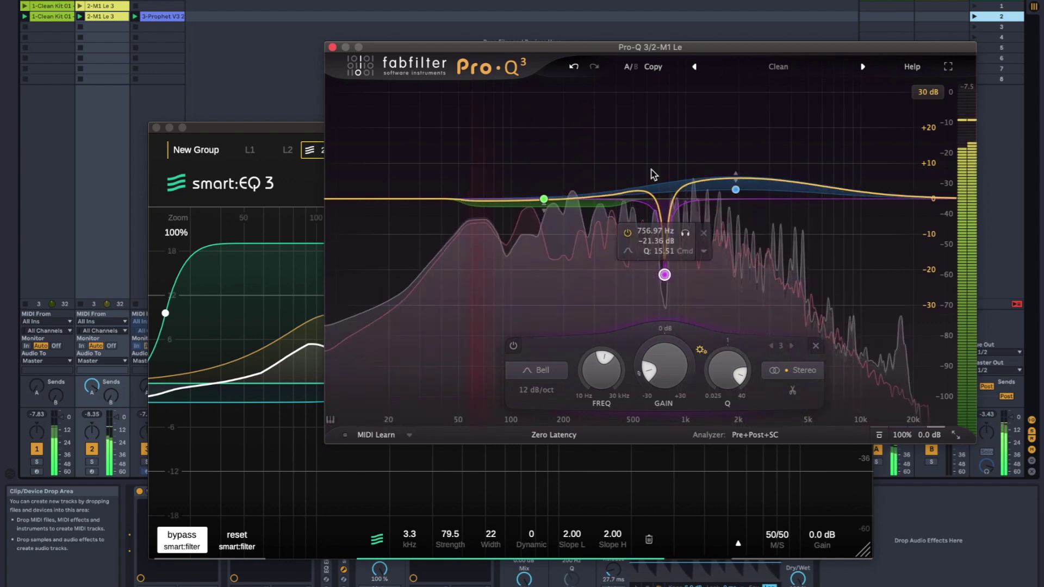
# Add a low-end low cut and lower it, then steepen the high cut and settle it near 27 kHz.
pyautogui.doubleClick(384, 198)
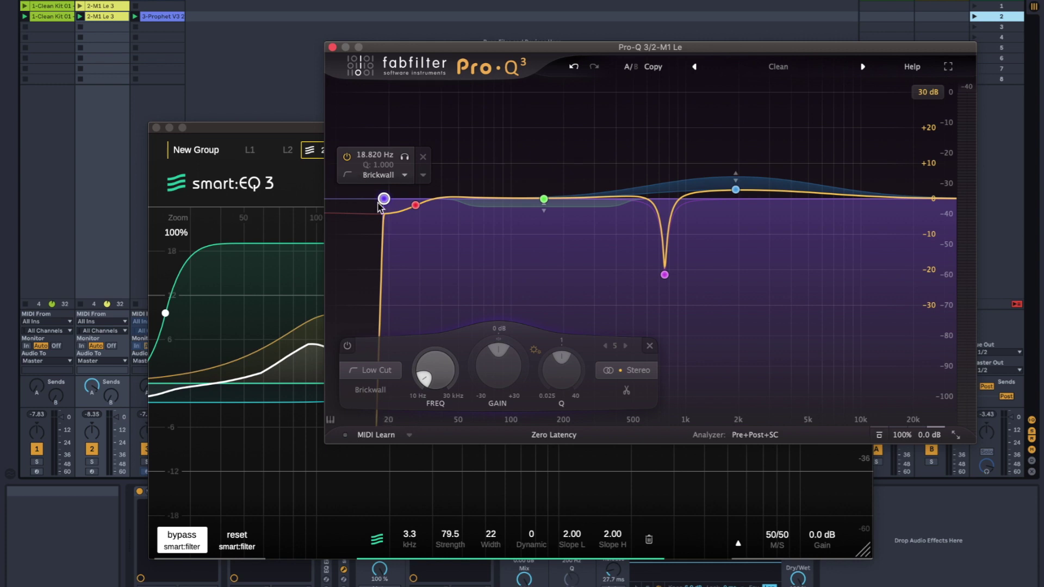
pyautogui.moveTo(381, 200); pyautogui.dragTo(331, 196)
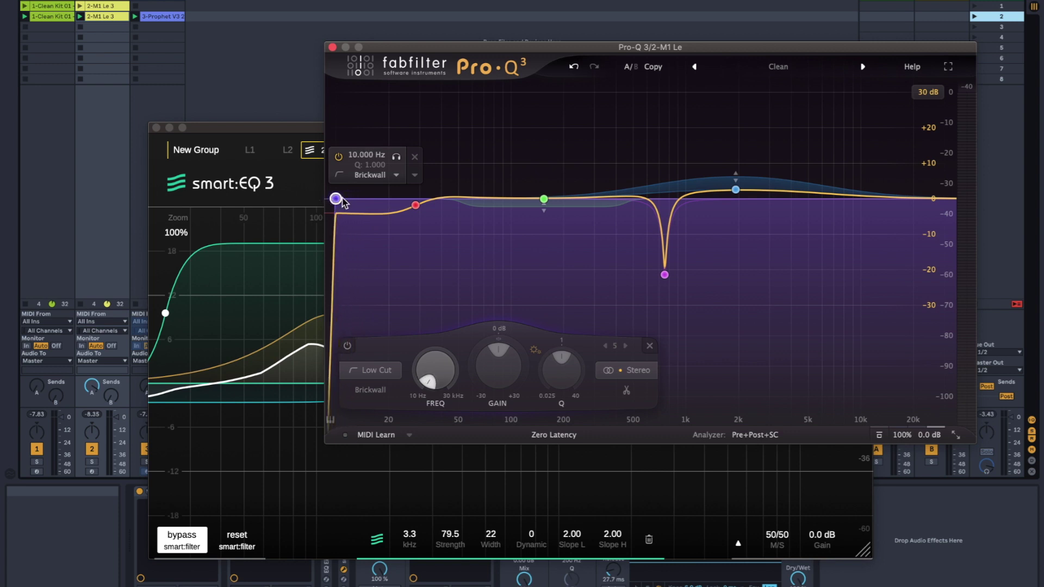
pyautogui.click(912, 199)
pyautogui.rightClick(912, 200)
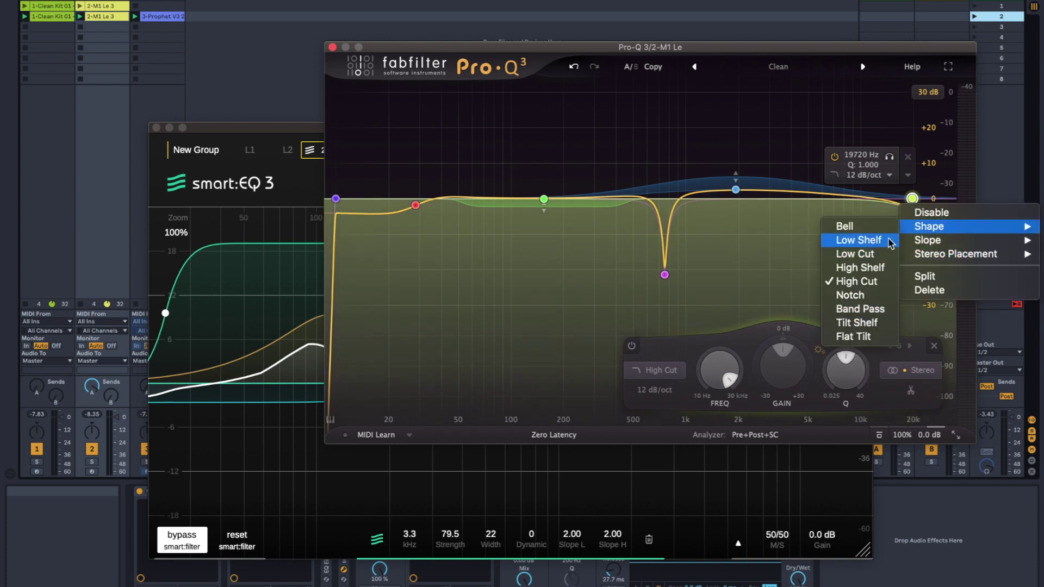
pyautogui.click(1019, 244)
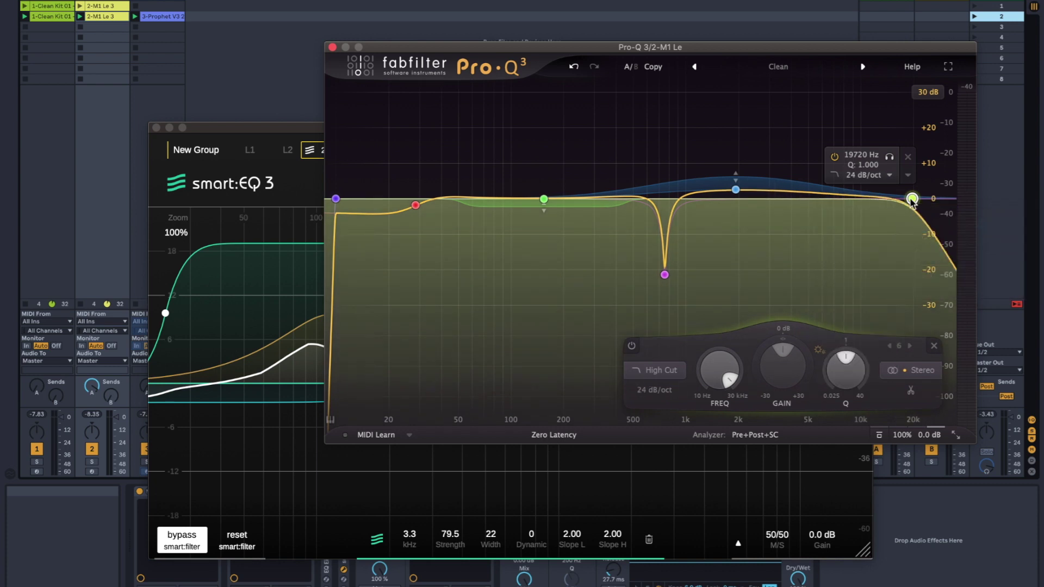
pyautogui.moveTo(912, 200); pyautogui.dragTo(958, 204)
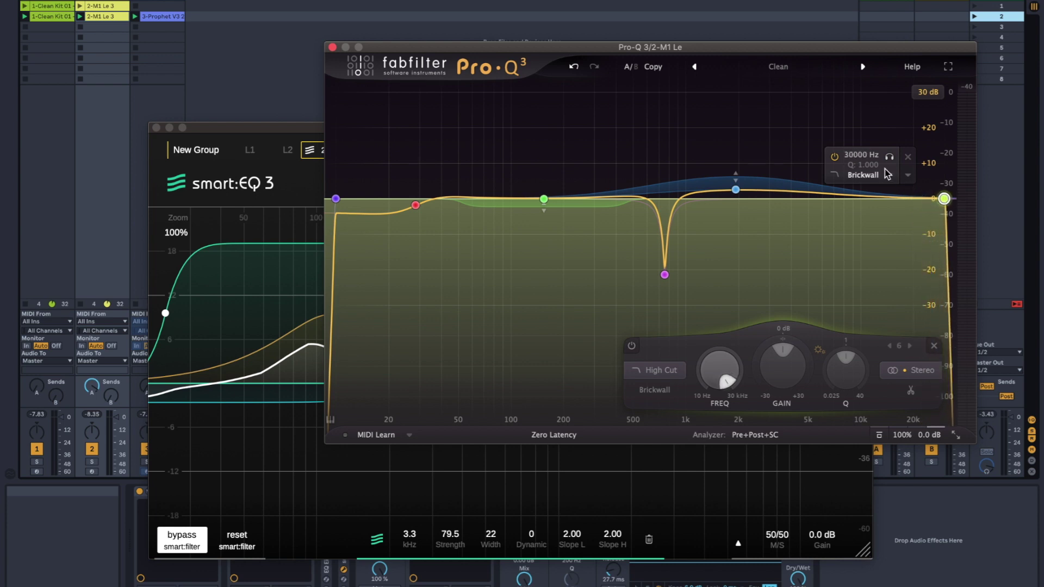
pyautogui.moveTo(945, 201); pyautogui.dragTo(952, 203)
pyautogui.moveTo(943, 199); pyautogui.dragTo(935, 201)
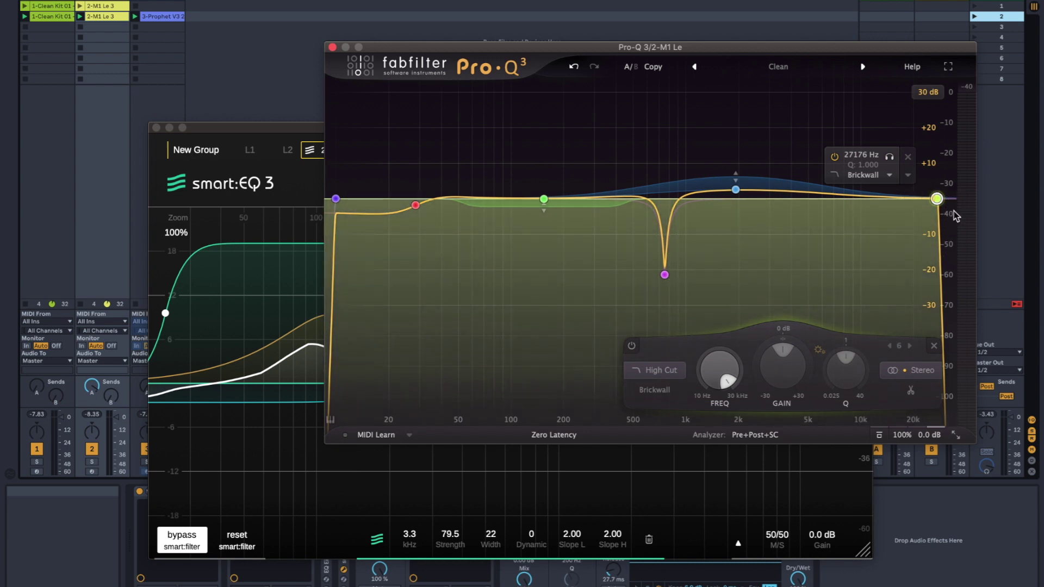
# Raise the low cut to about 14 Hz, and create a 20 Hz low band in smart:EQ 3.
pyautogui.click(335, 199)
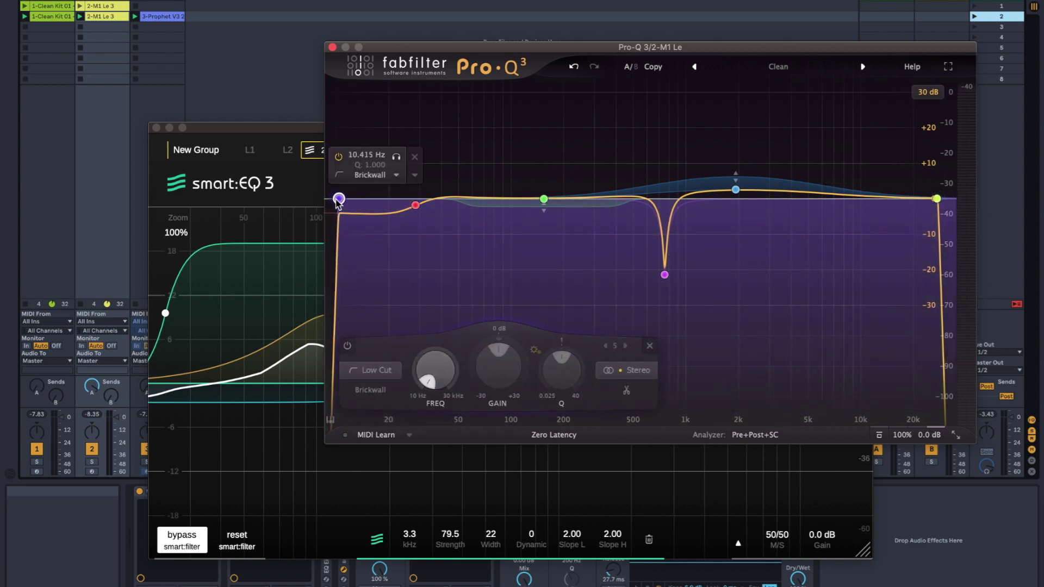
pyautogui.scroll(-1, 338, 201)
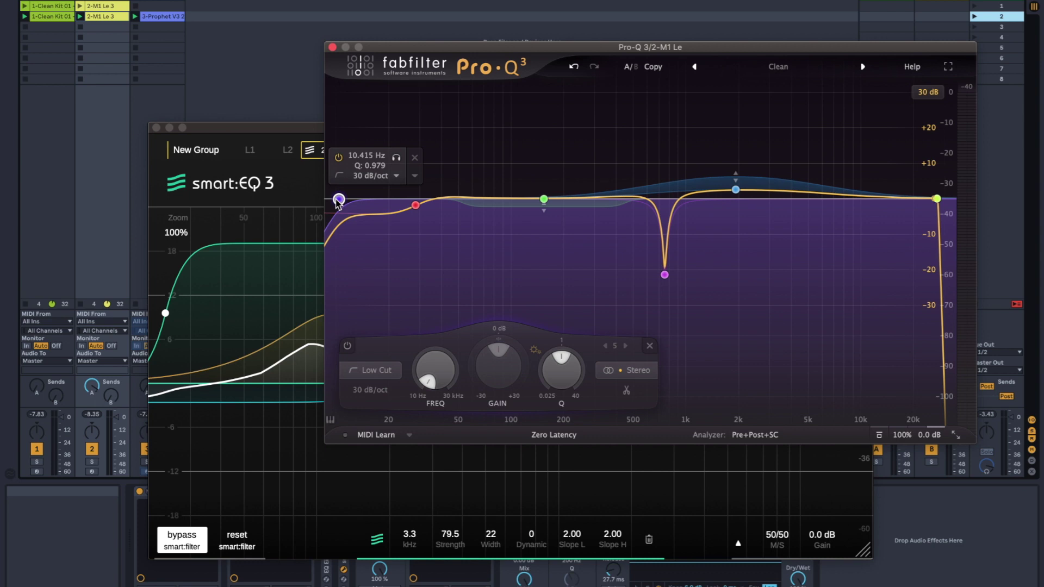
pyautogui.moveTo(348, 202); pyautogui.dragTo(363, 205)
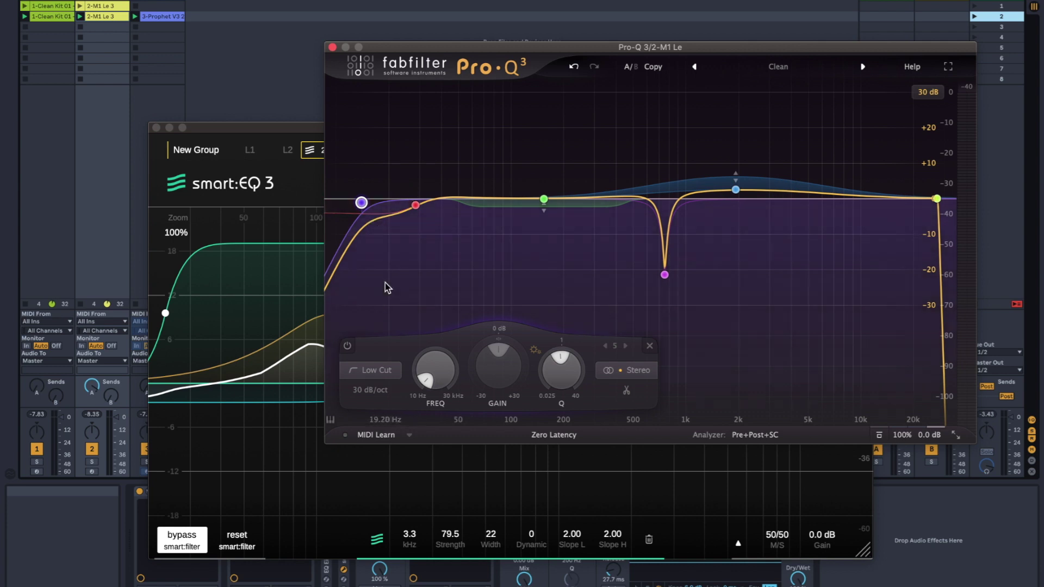
pyautogui.click(218, 387)
pyautogui.moveTo(218, 388); pyautogui.dragTo(116, 386)
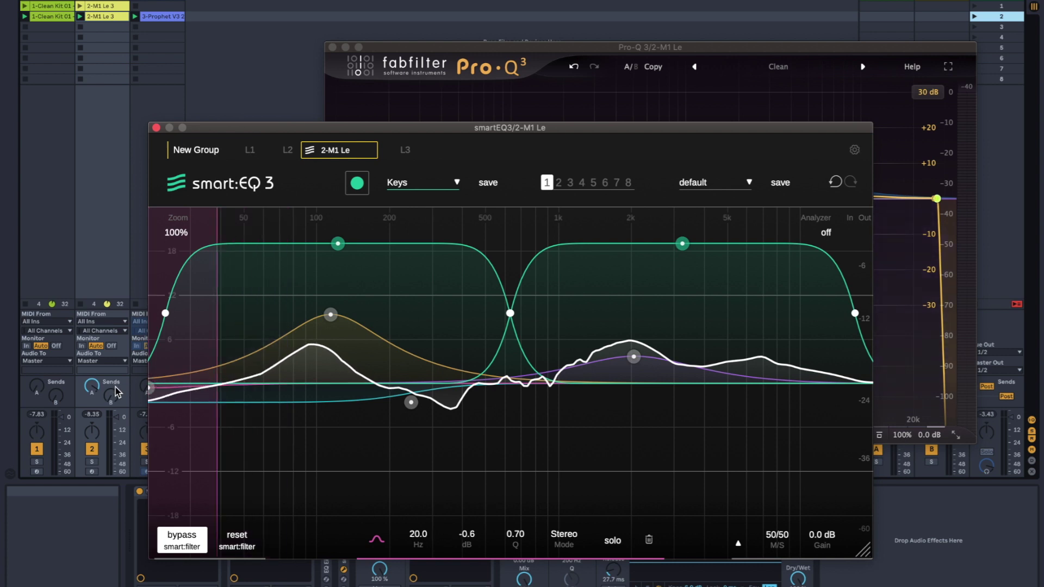
# Trim the smart:EQ 3 low band's gain slightly.
pyautogui.moveTo(116, 386); pyautogui.dragTo(155, 396)
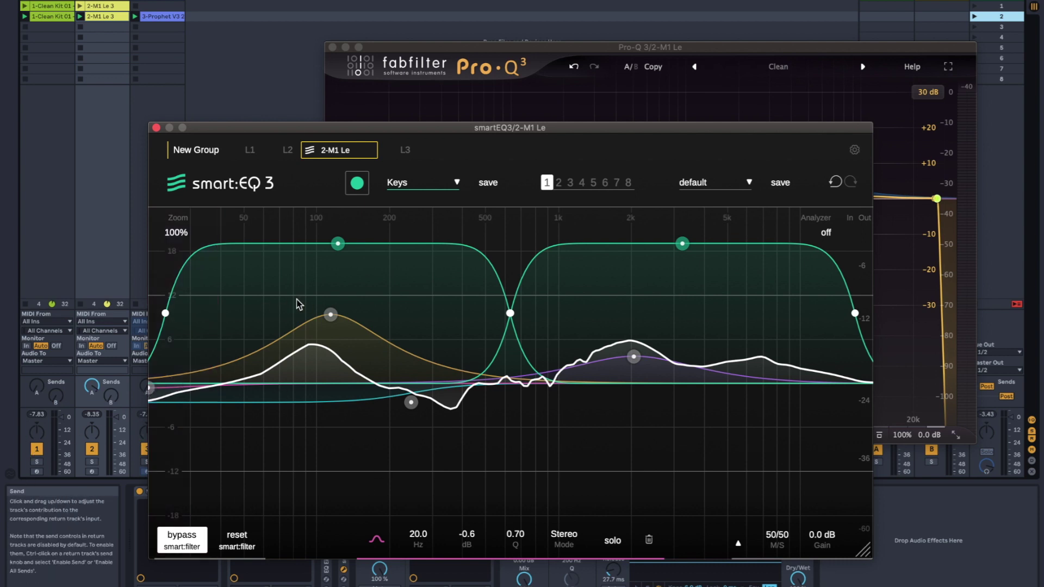
pyautogui.click(438, 103)
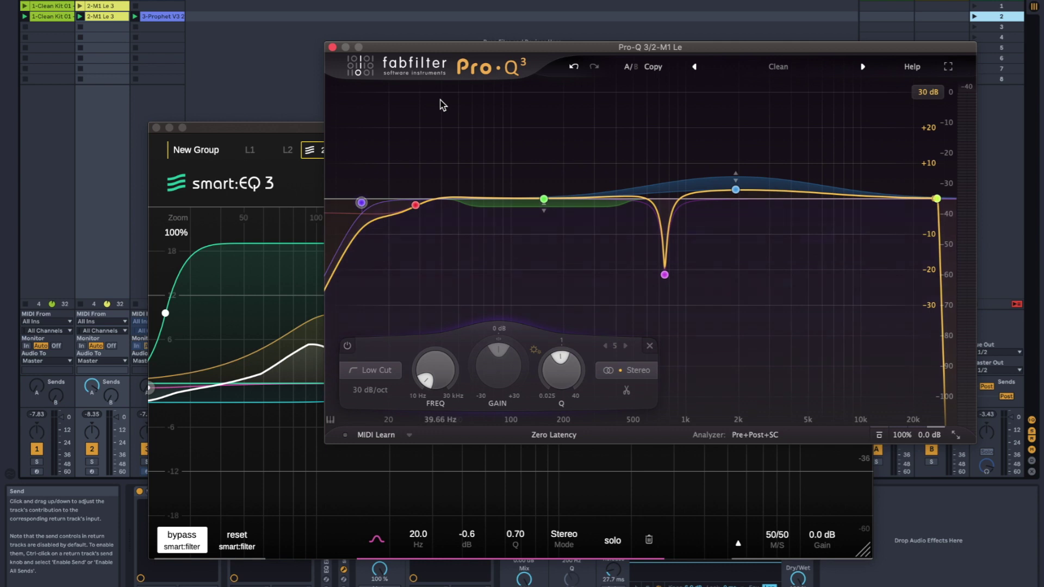
pyautogui.click(302, 329)
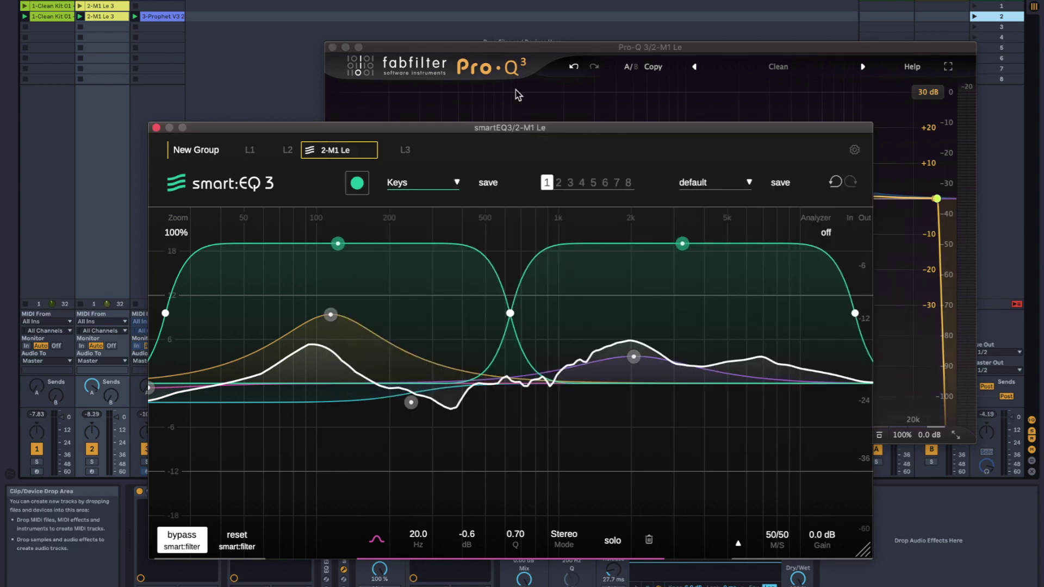
# After comparing with Pro-Q 3, deepen the 259 Hz dip to -5.6 dB and show New Group.
pyautogui.click(433, 110)
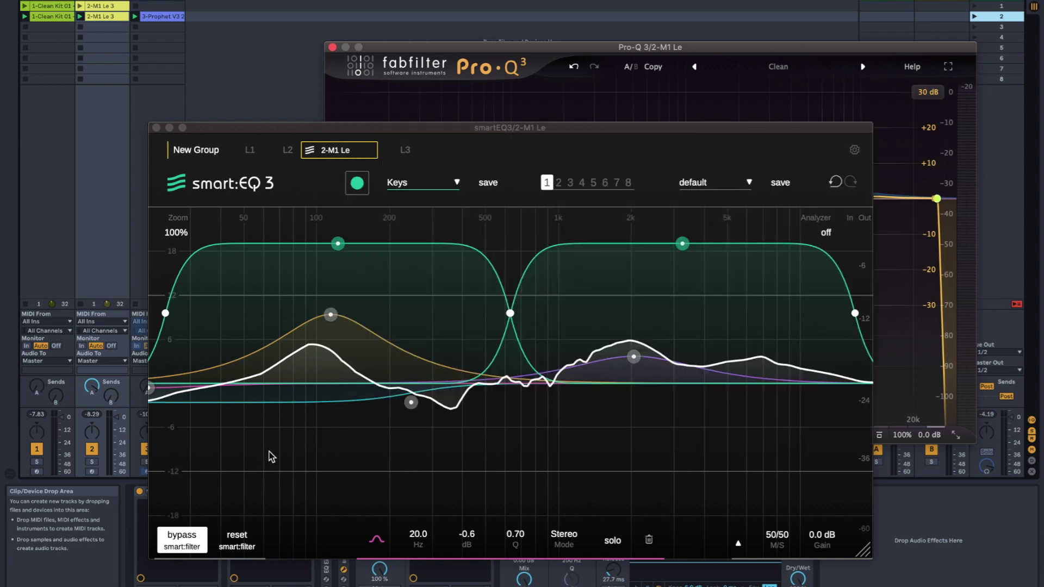
pyautogui.click(269, 452)
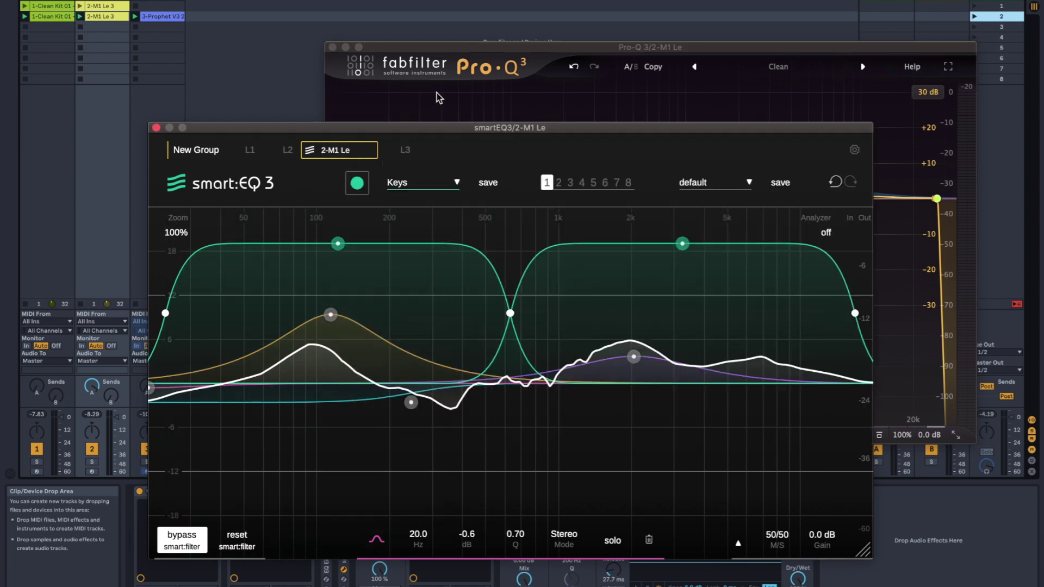
pyautogui.click(434, 100)
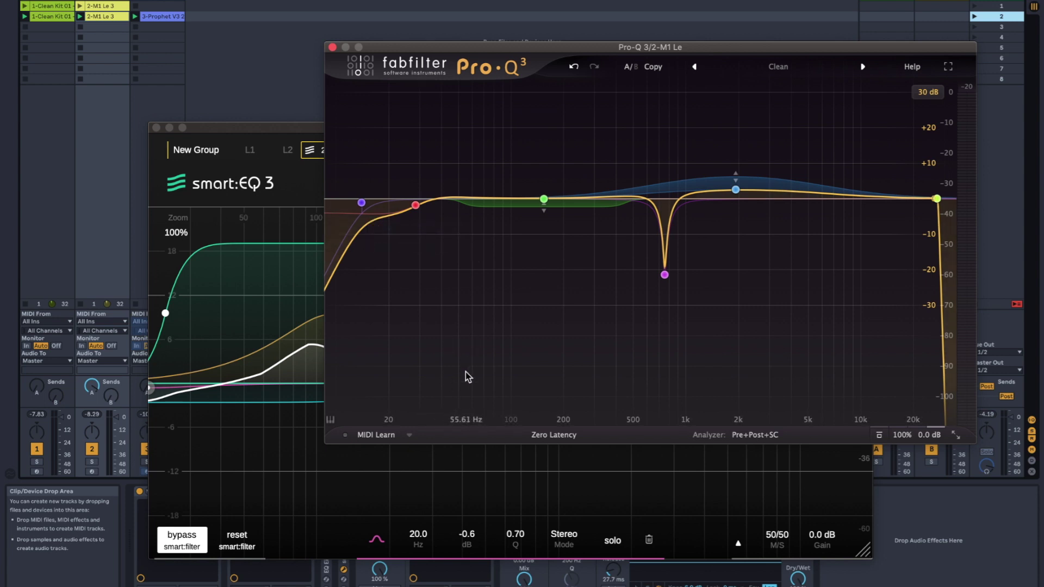
pyautogui.moveTo(543, 200)
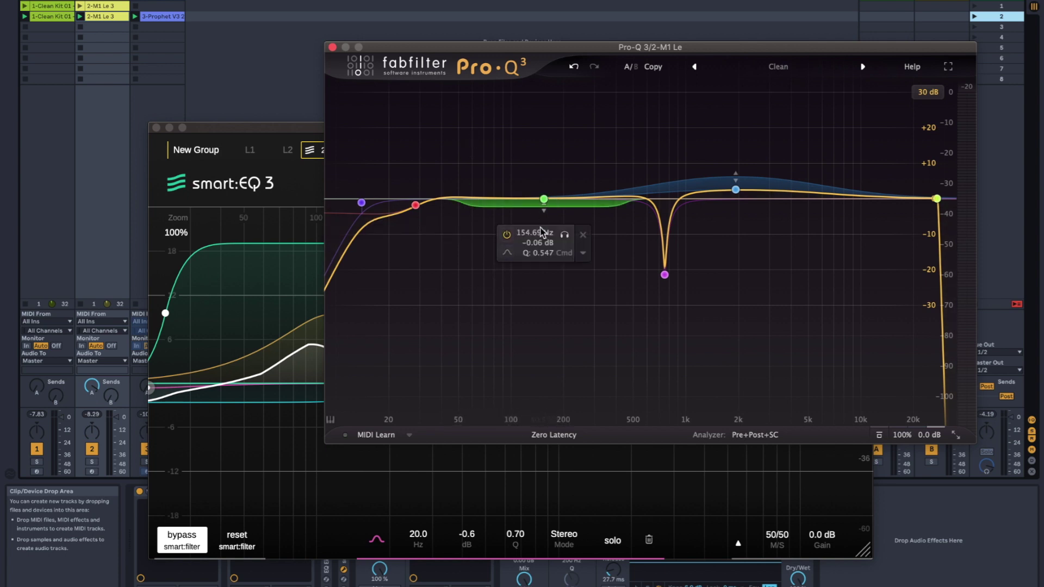
pyautogui.click(295, 465)
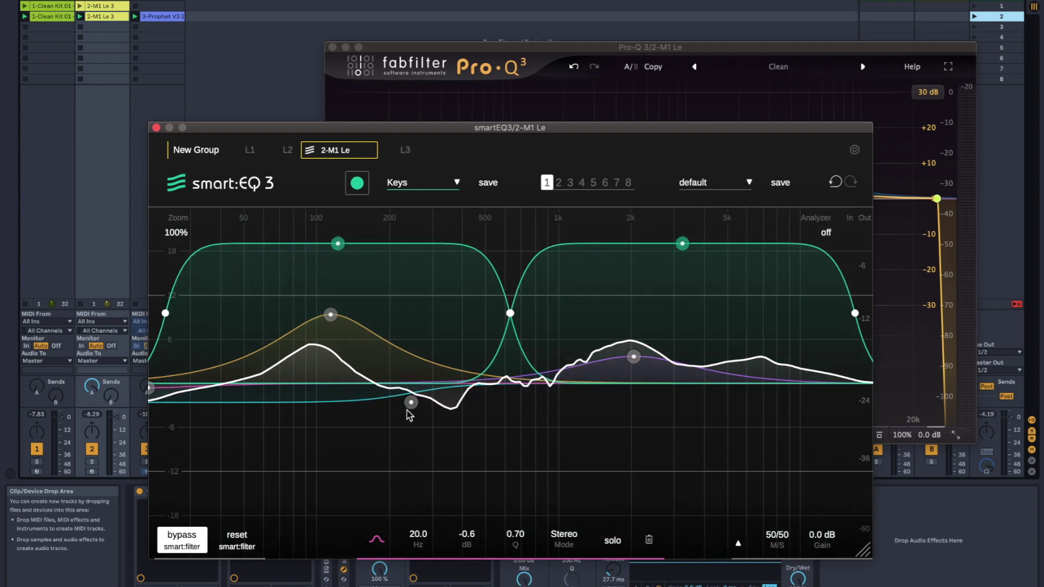
pyautogui.moveTo(411, 401); pyautogui.dragTo(417, 425)
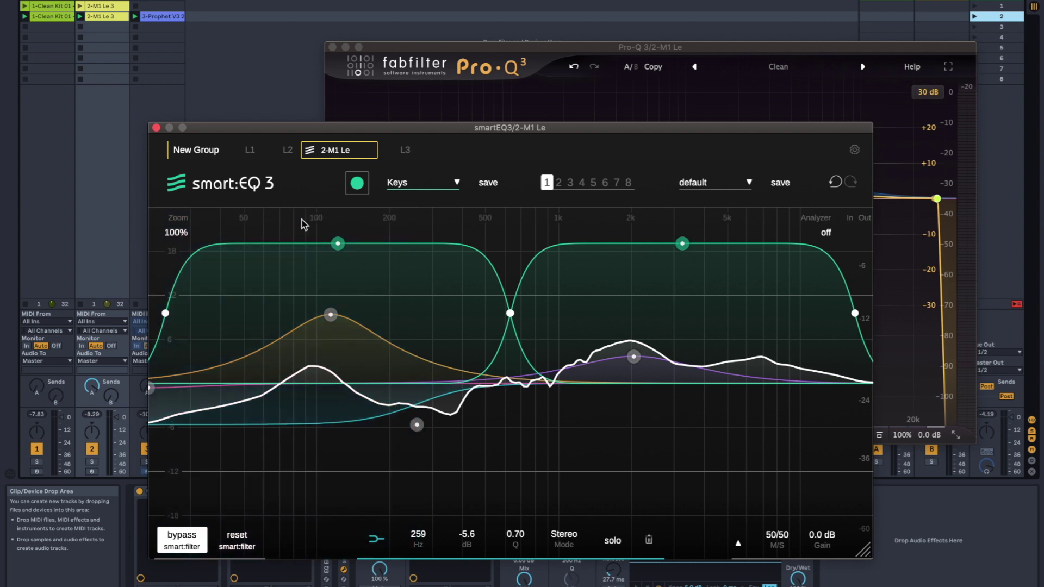
pyautogui.click(195, 150)
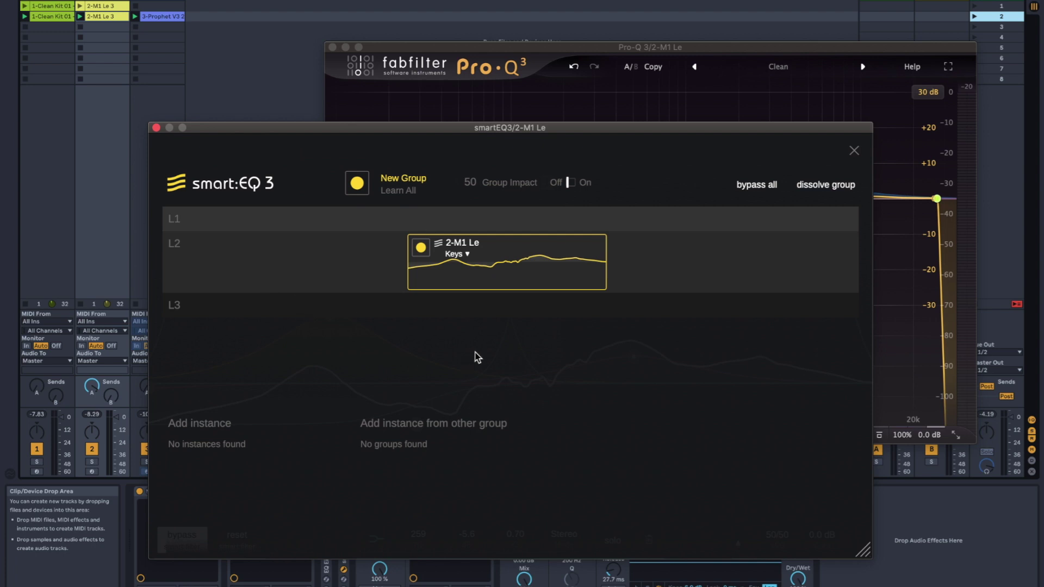
# Close the New Group overview to return to the 2-M1 Le Keys EQ curve.
pyautogui.click(571, 212)
pyautogui.click(575, 87)
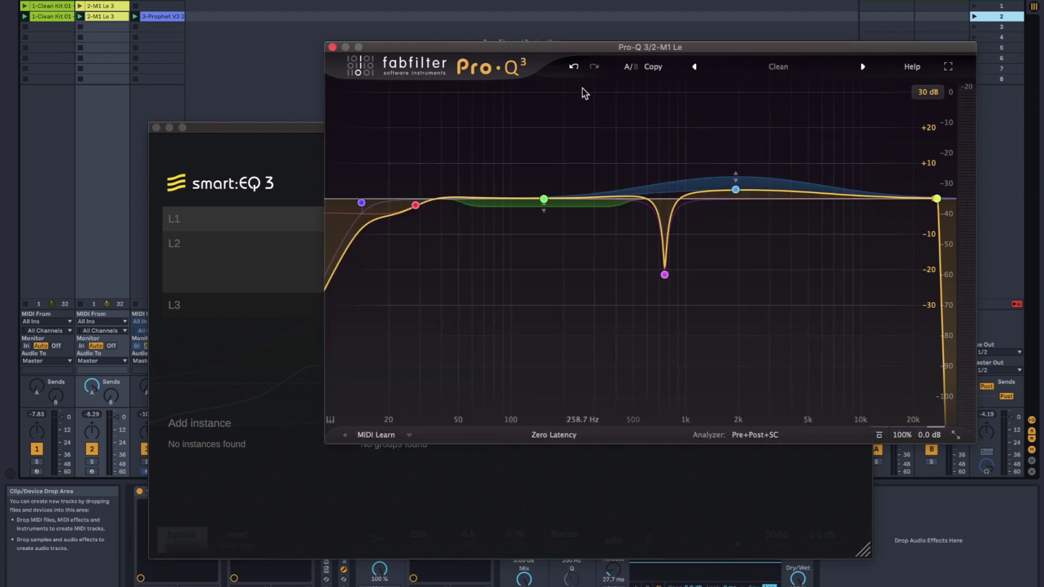
pyautogui.click(218, 269)
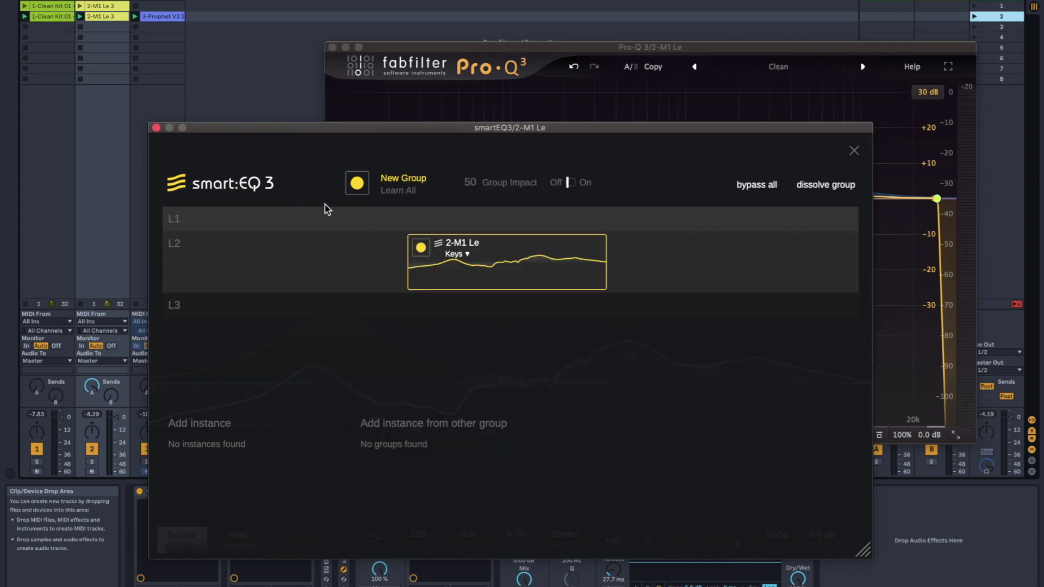
pyautogui.click(506, 261)
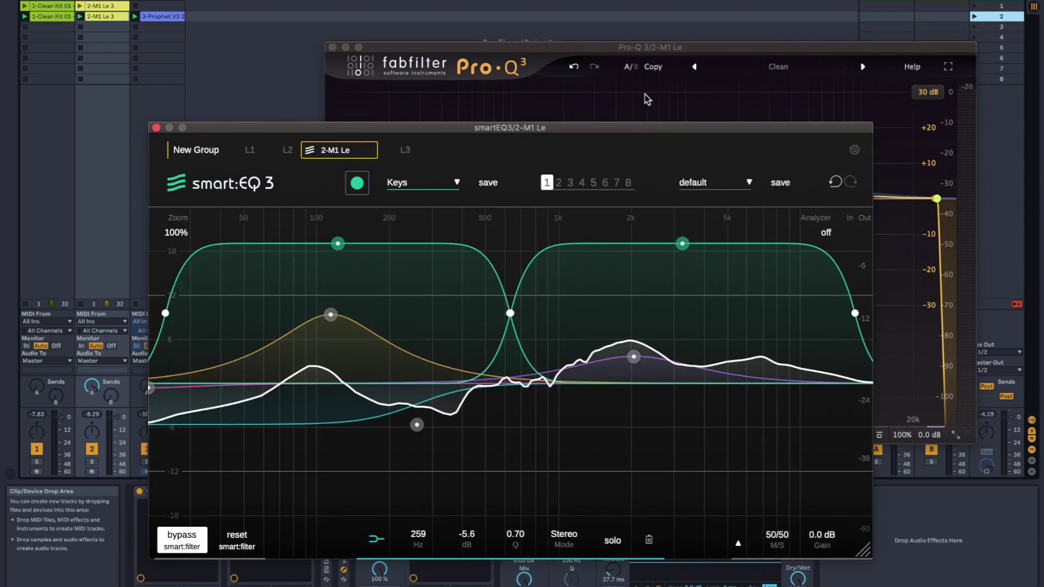
pyautogui.click(582, 95)
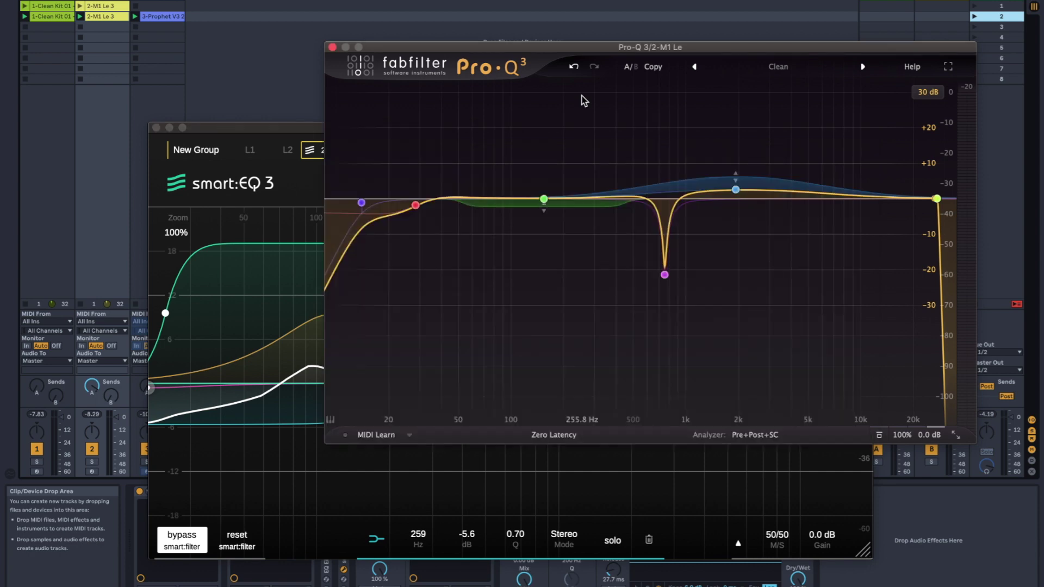
pyautogui.click(287, 201)
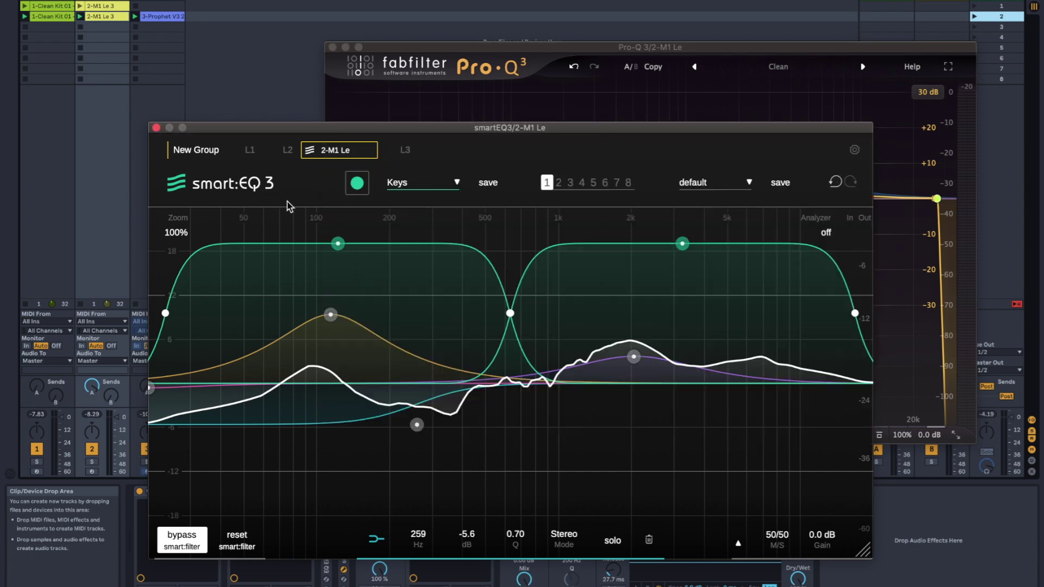
pyautogui.click(453, 101)
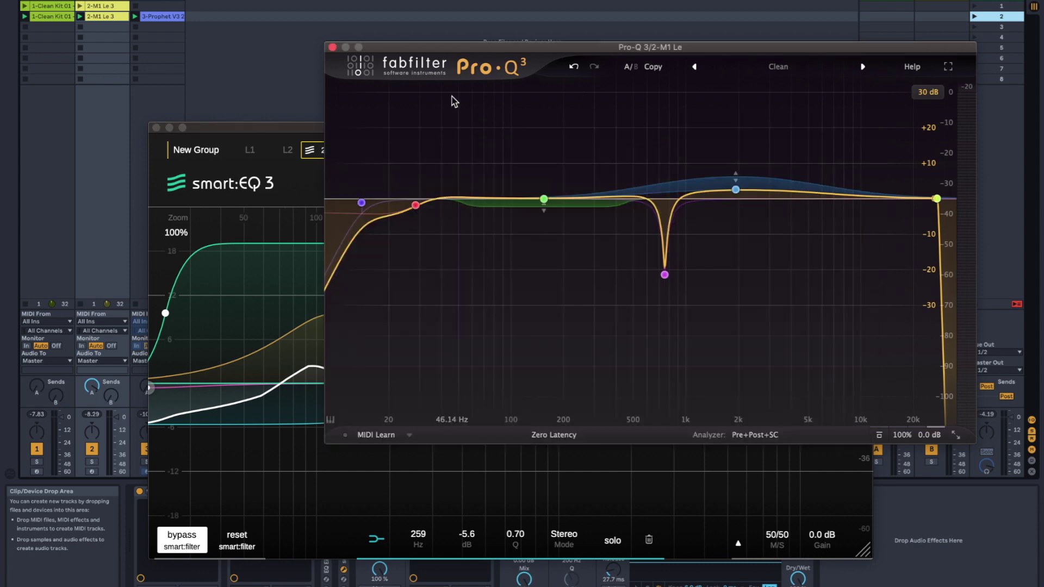
pyautogui.click(269, 186)
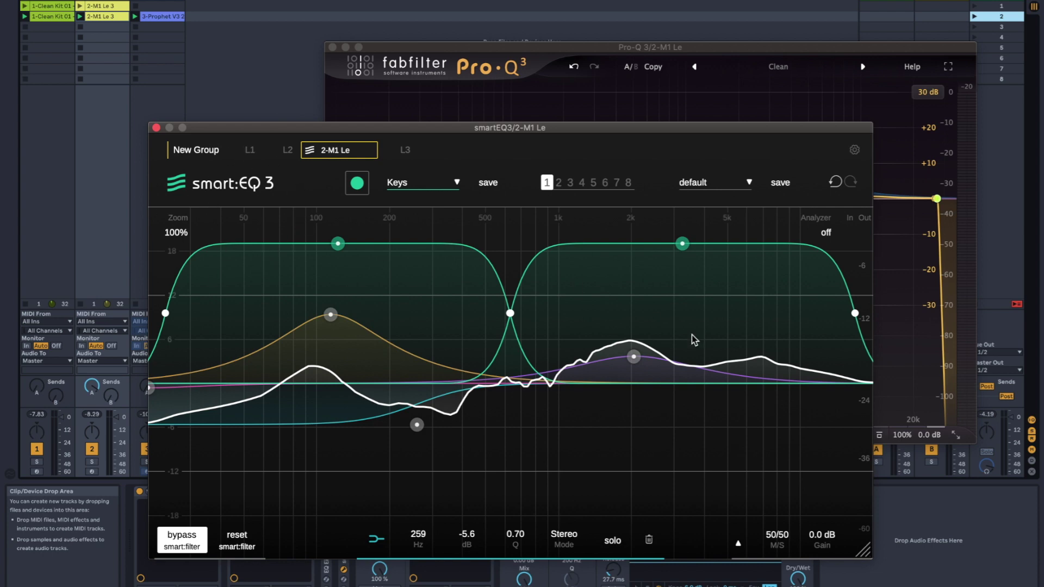
pyautogui.click(452, 106)
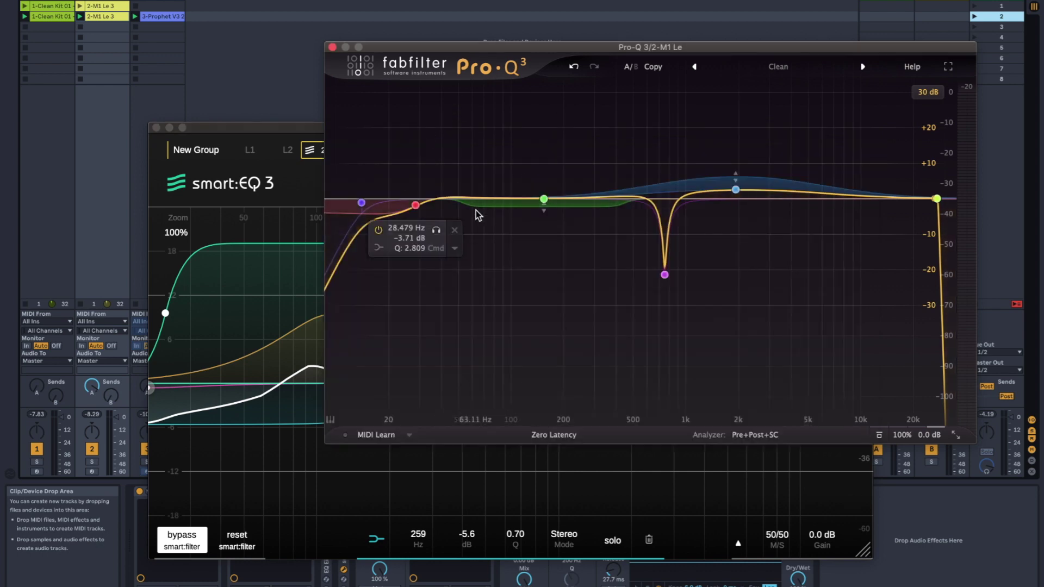
pyautogui.click(214, 222)
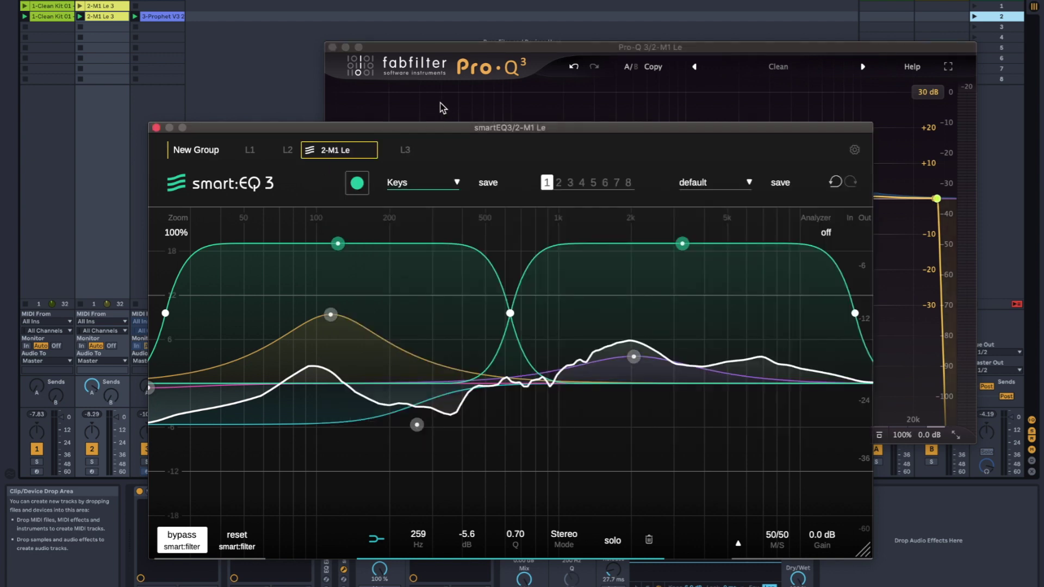
pyautogui.click(439, 107)
pyautogui.click(228, 208)
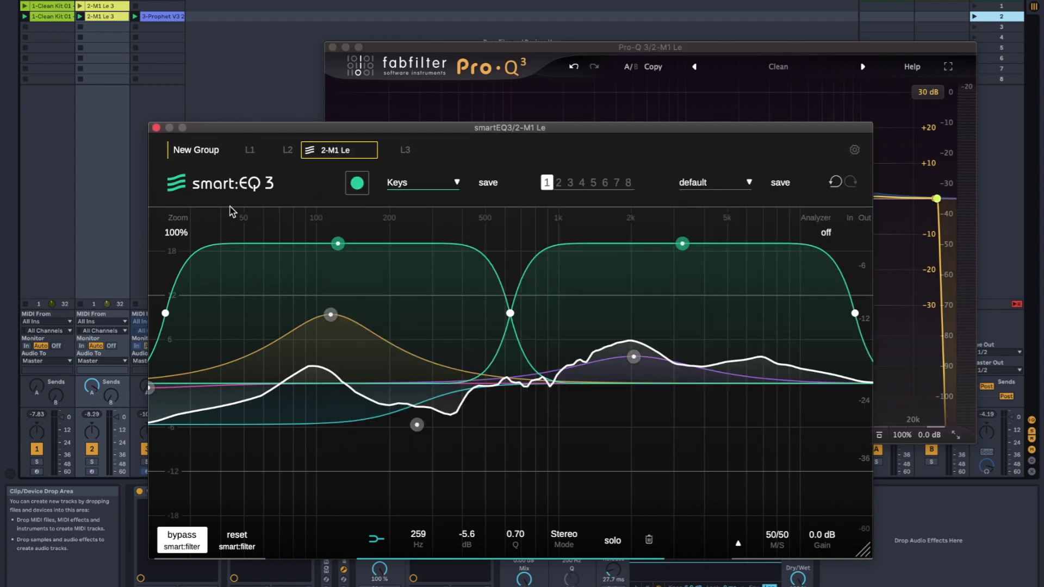